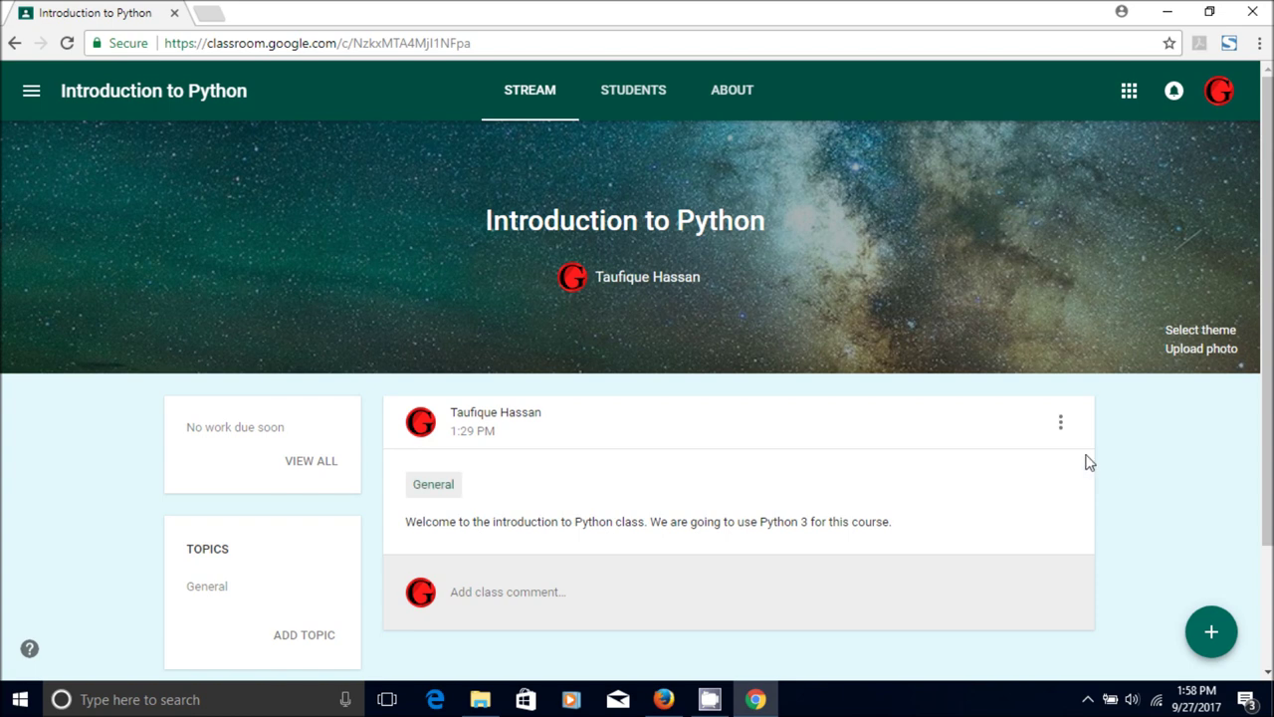
Bring up the create-post options at the bottom of the Introduction to Python stream.
scroll(1213, 487, "down", 1)
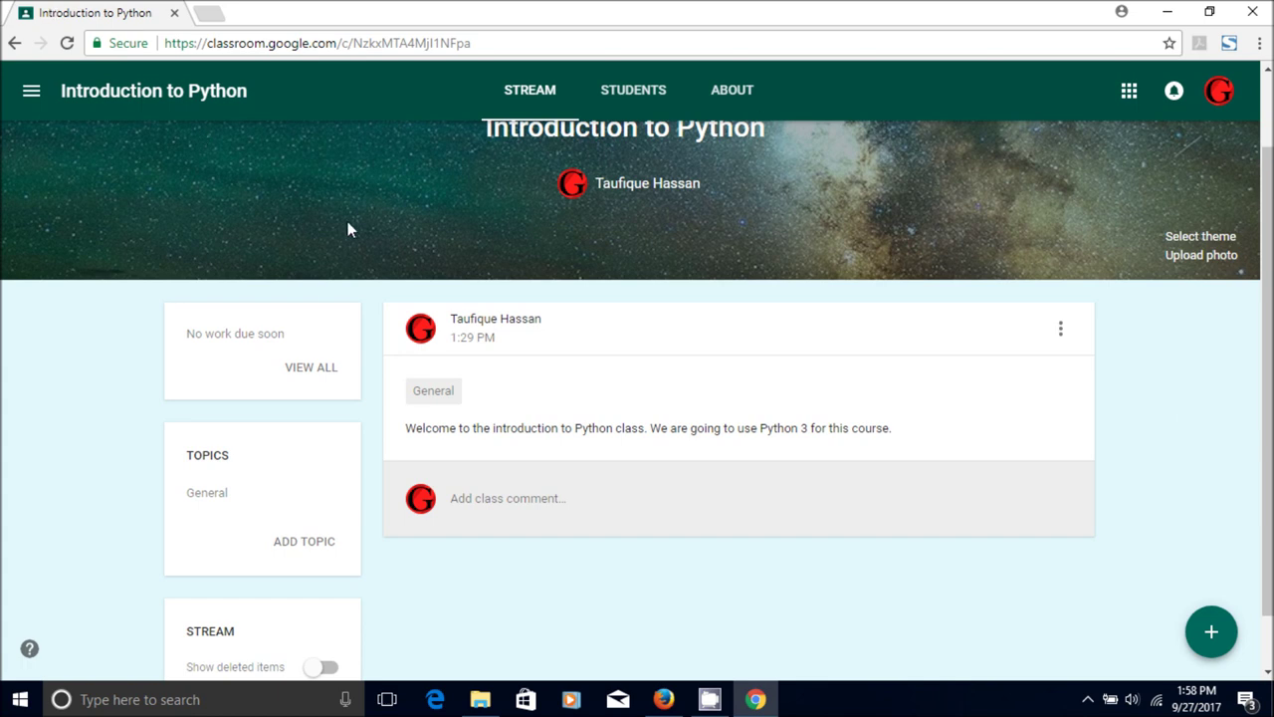
left_click(1207, 633)
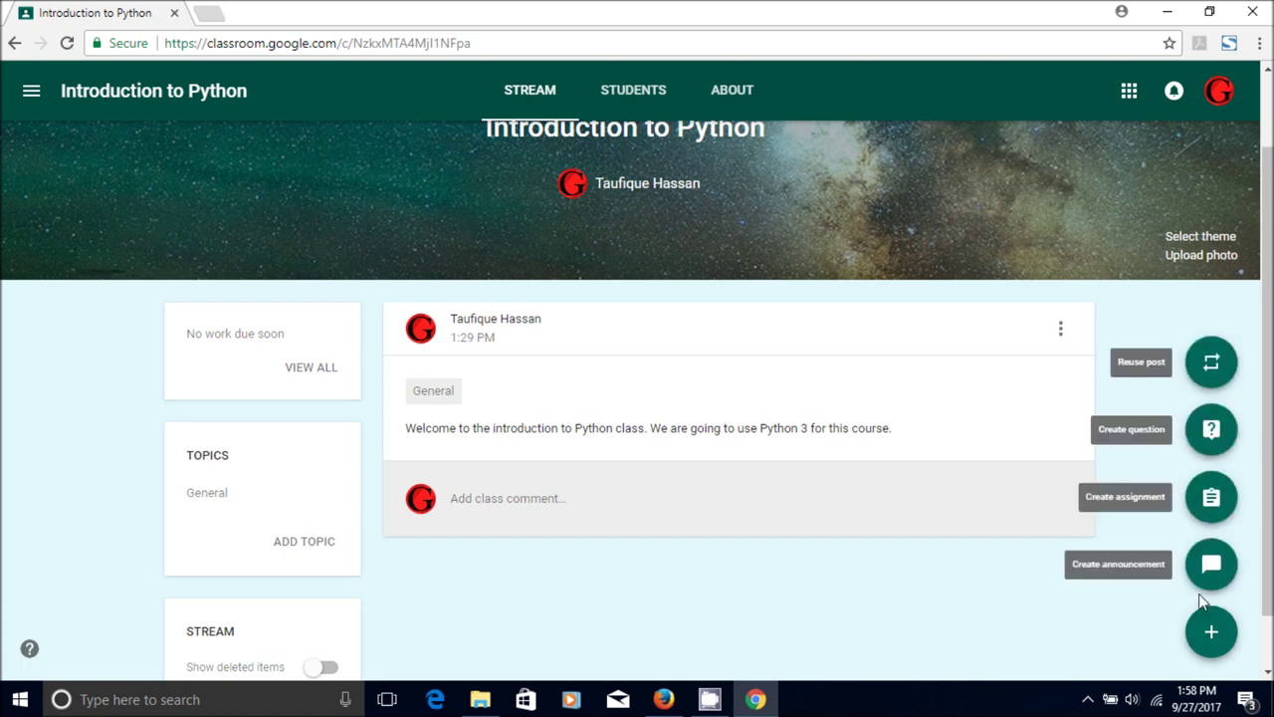
Start a new announcement and file it under a newly created topic 'Lecture Notes'.
left_click(1212, 565)
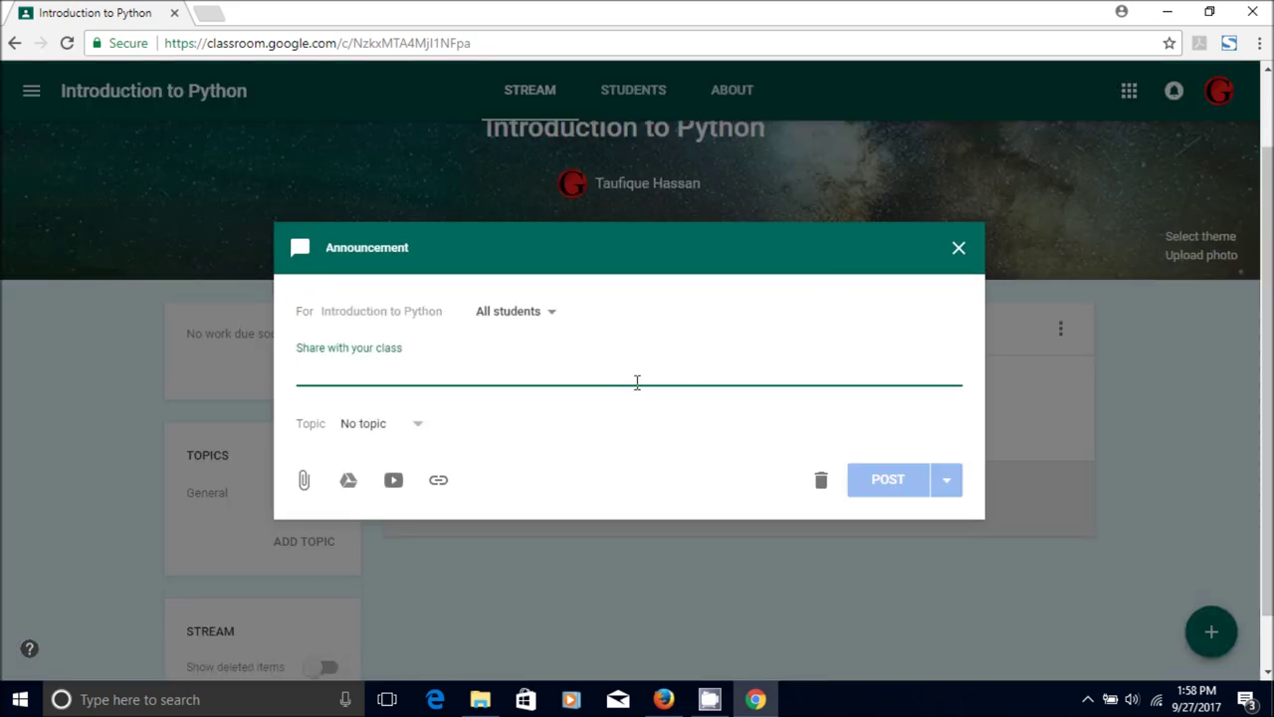
left_click(375, 436)
left_click(387, 459)
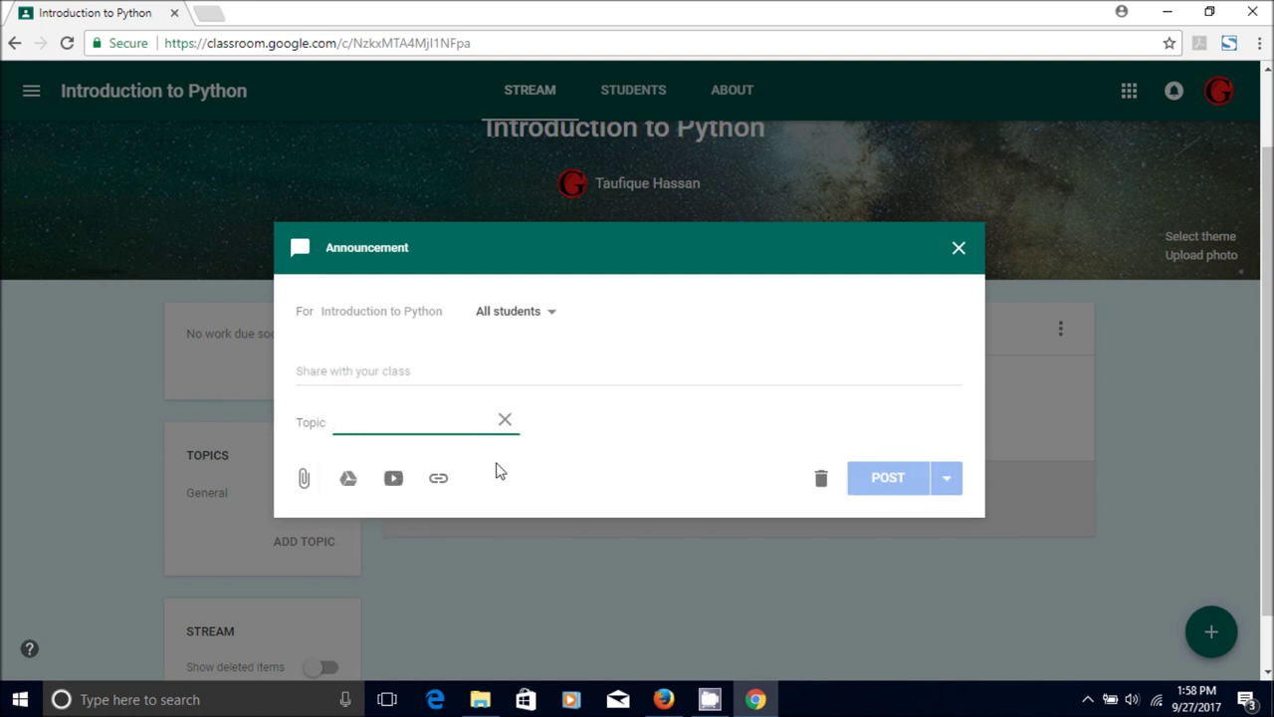
type("Lecture Notes")
left_click(358, 369)
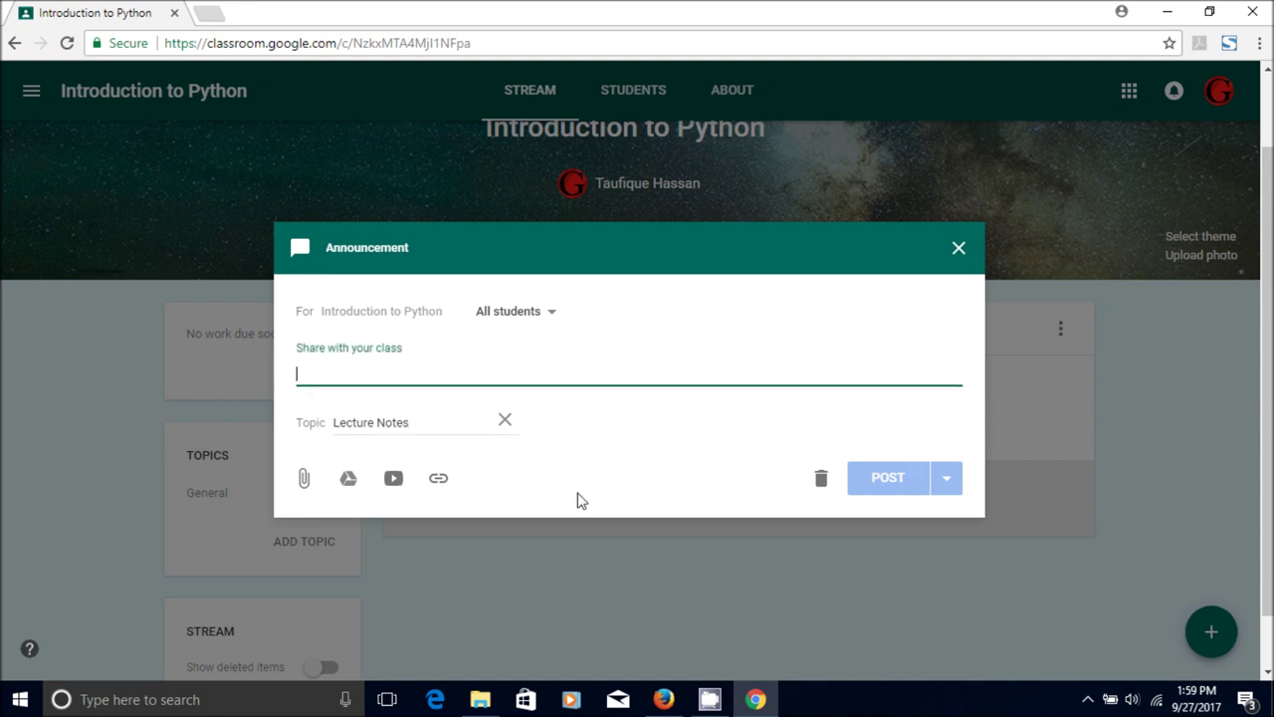
Write 'The lecture note for week 1 is here..' as the message and open the Drive attach window.
type("Cl")
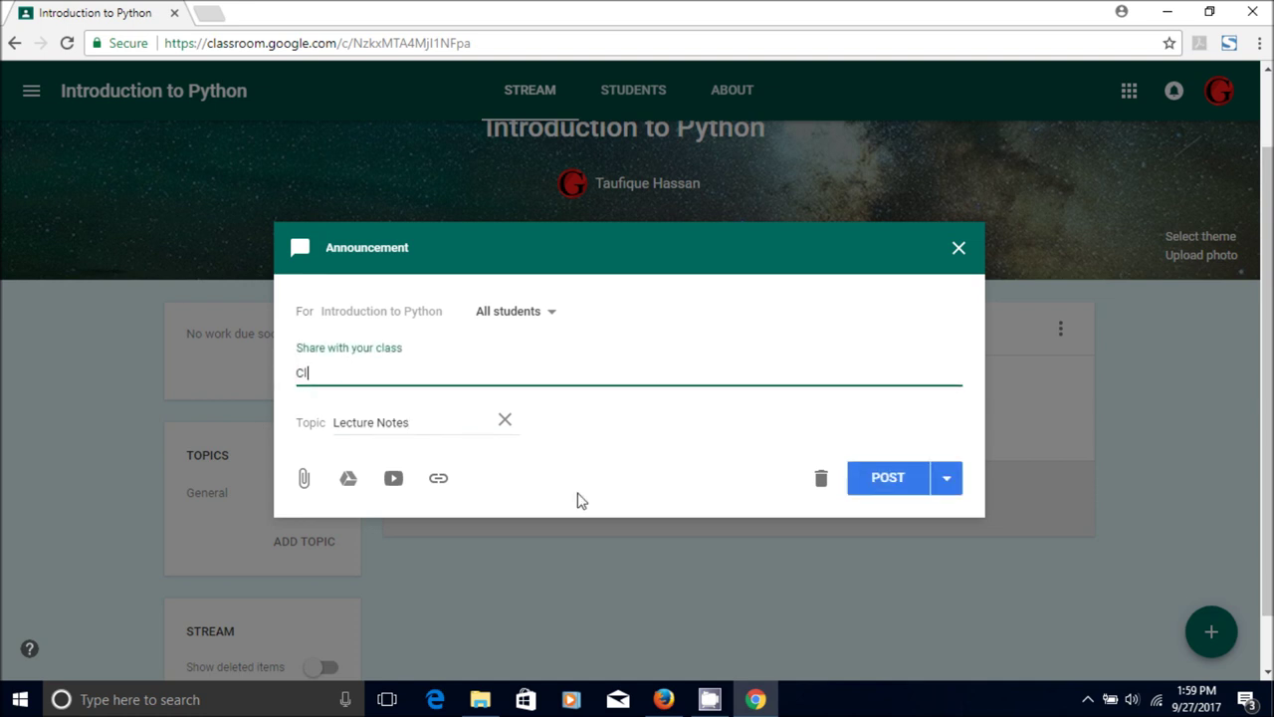
key("BackSpace")
key("BackSpace")
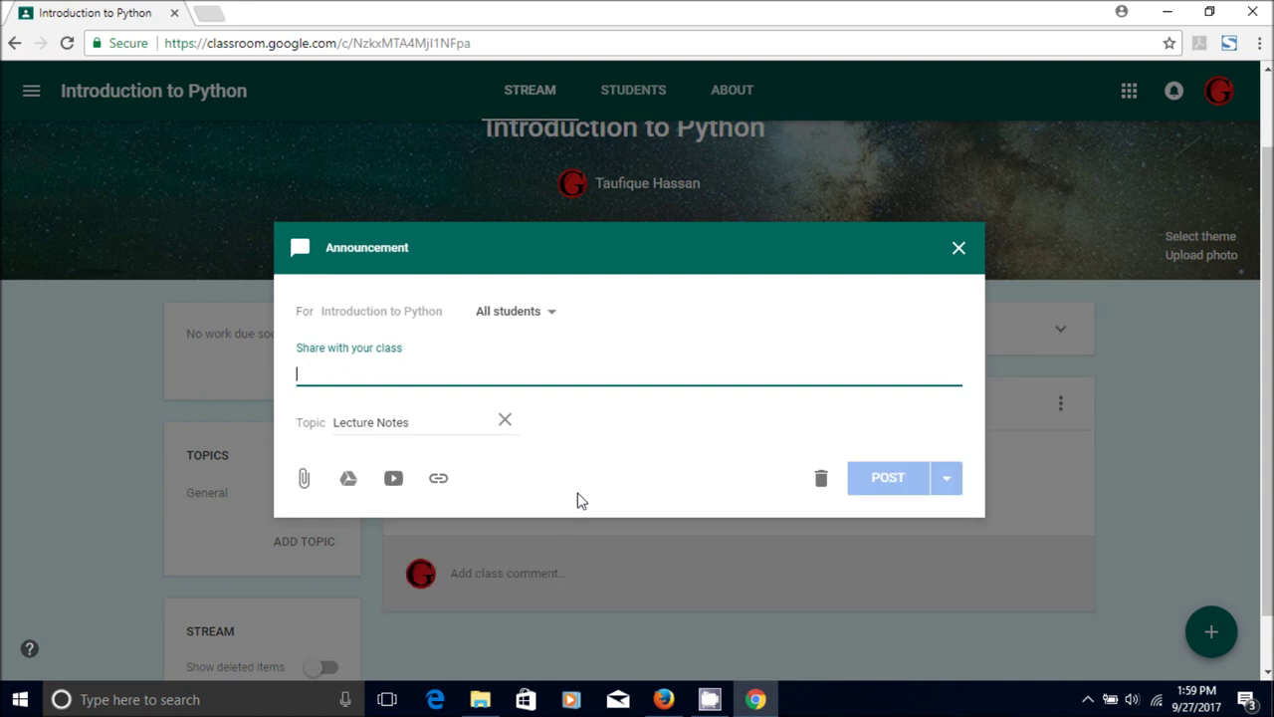
type("The l")
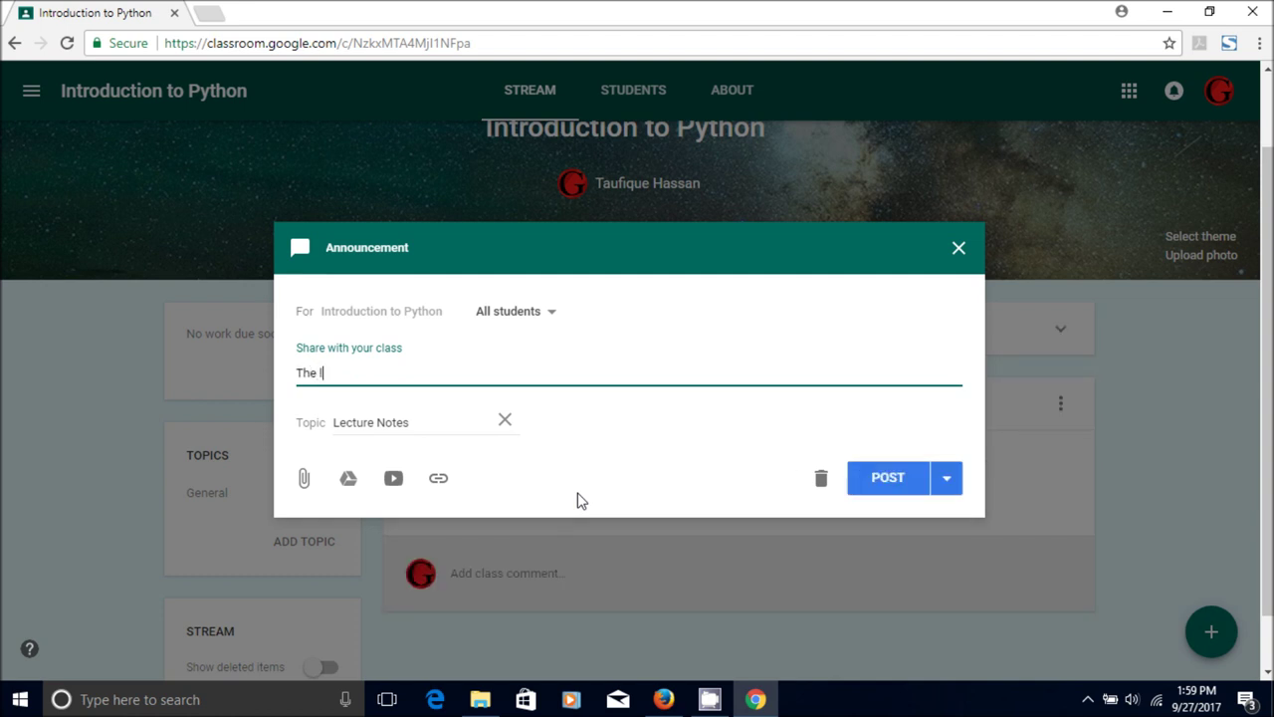
type("ecture note for week 1 is")
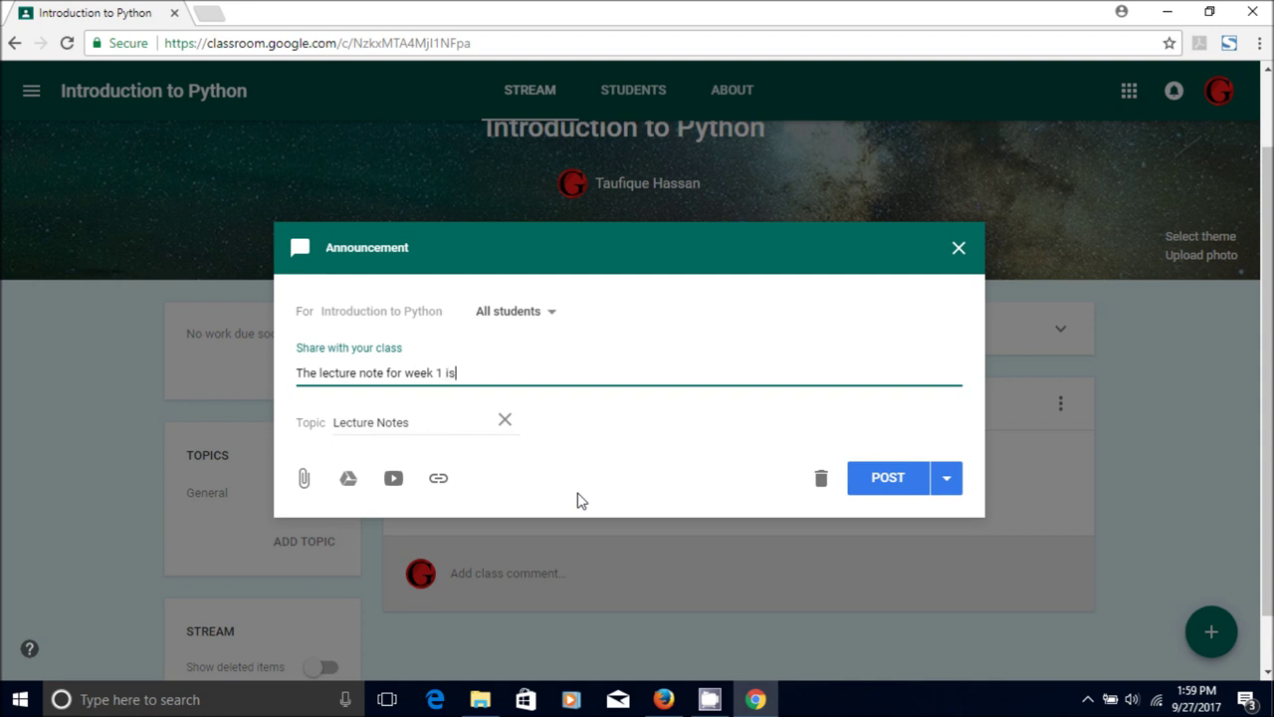
type(" here..")
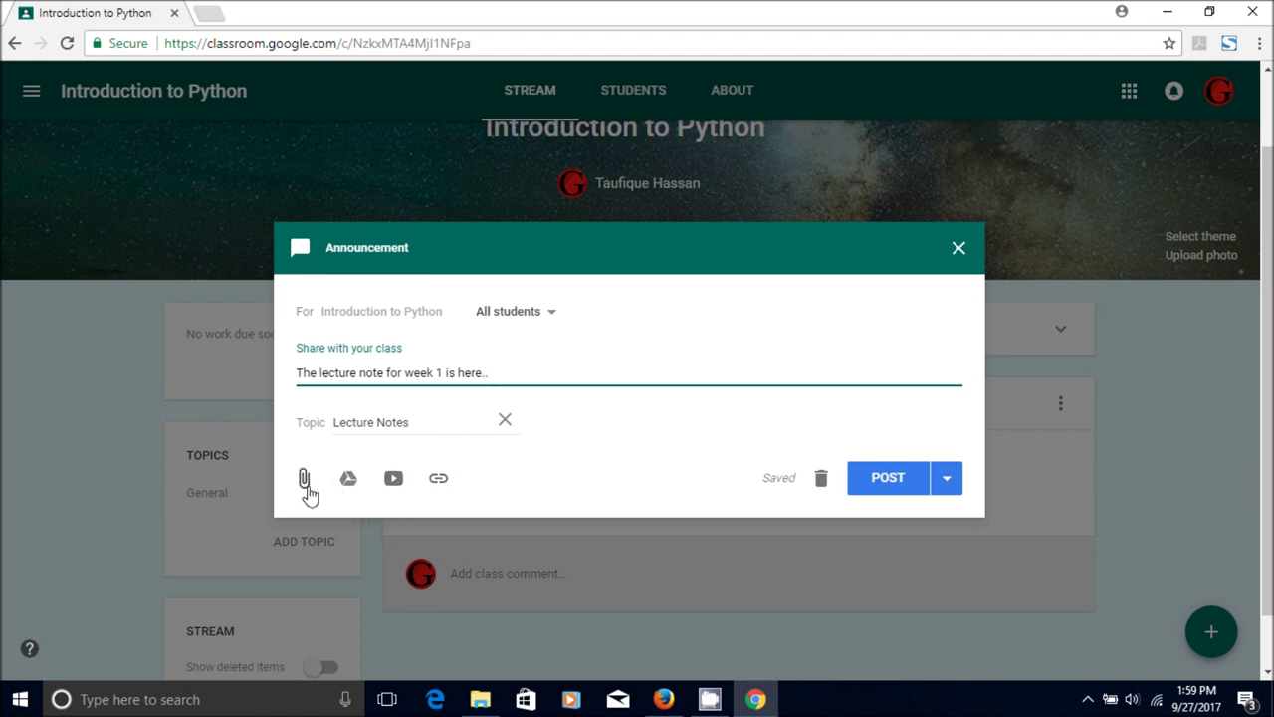
left_click(305, 486)
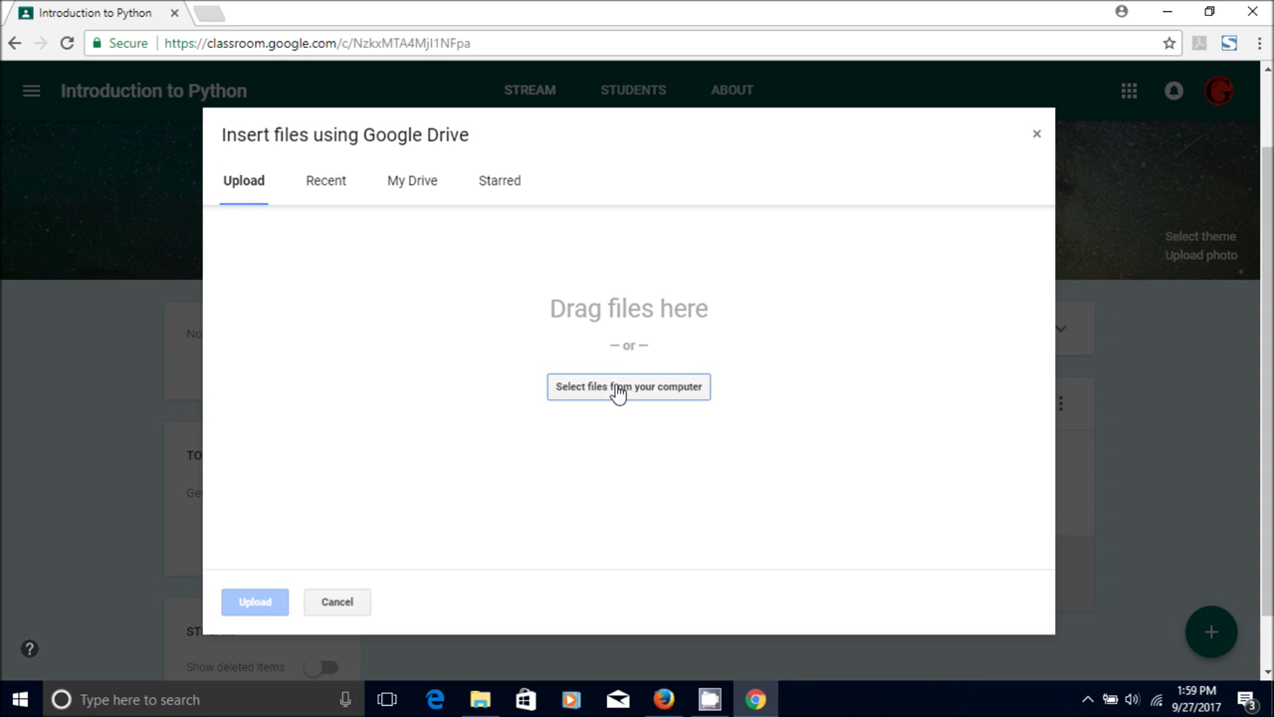
Close the upload window and the Drive file picker without attaching, then bring up the video inserter.
left_click(337, 602)
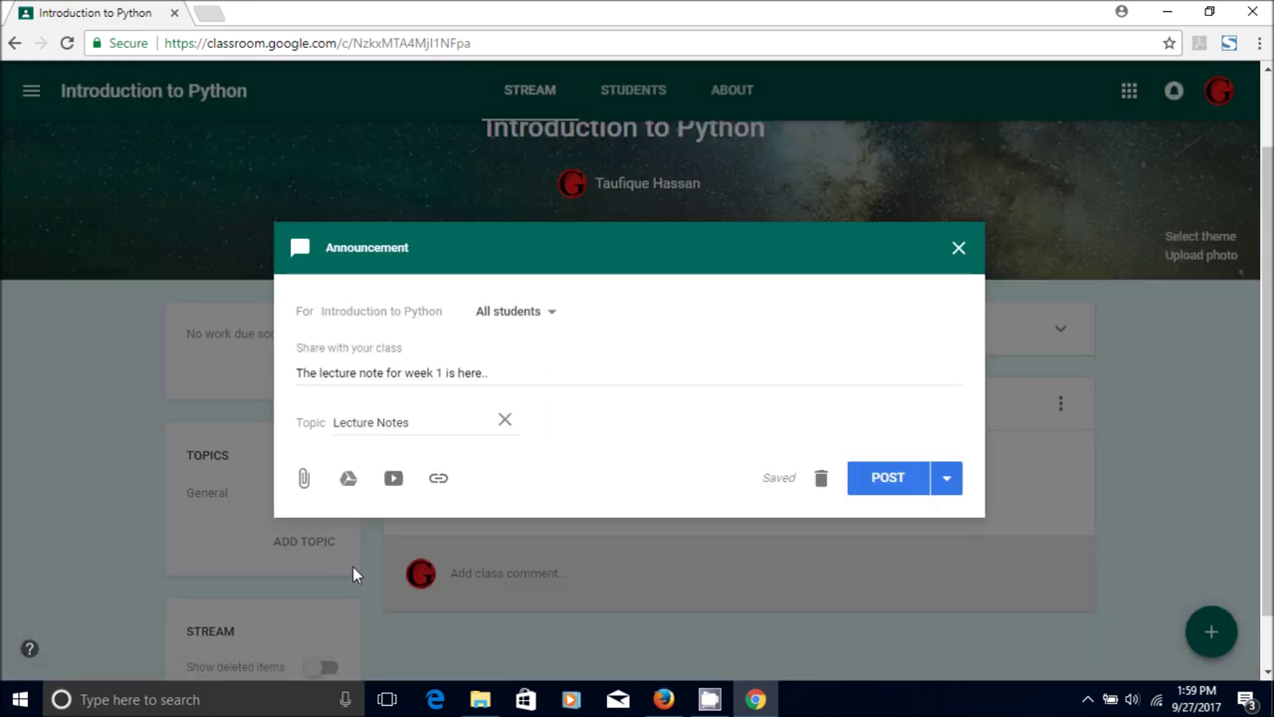
left_click(353, 486)
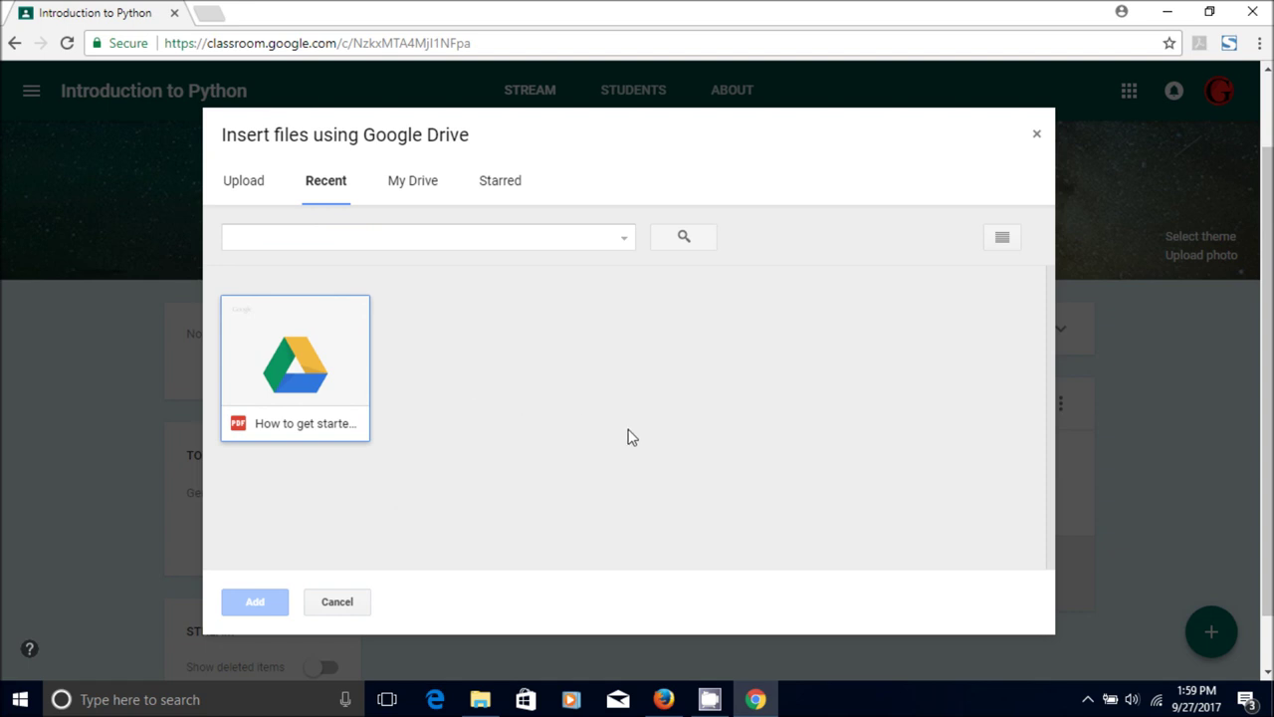
left_click(339, 602)
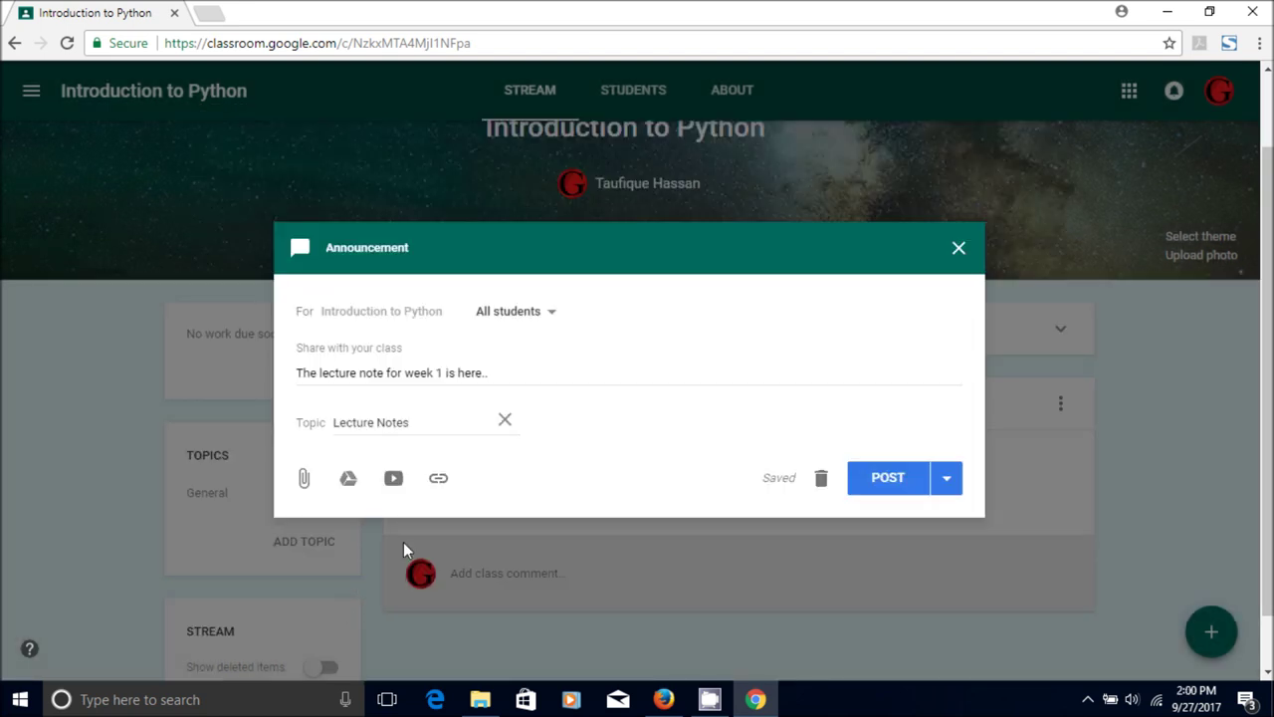
left_click(393, 480)
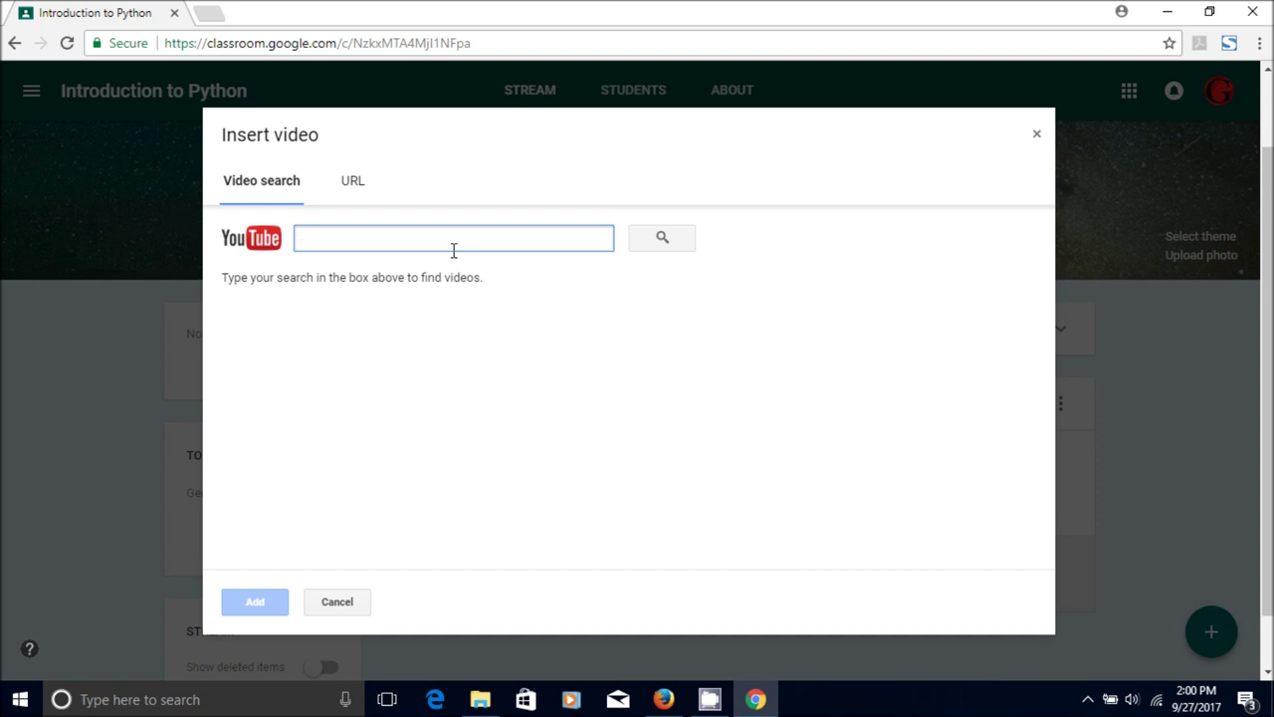
Dismiss the video and link windows without adding anything, then open a new browser tab.
left_click(338, 602)
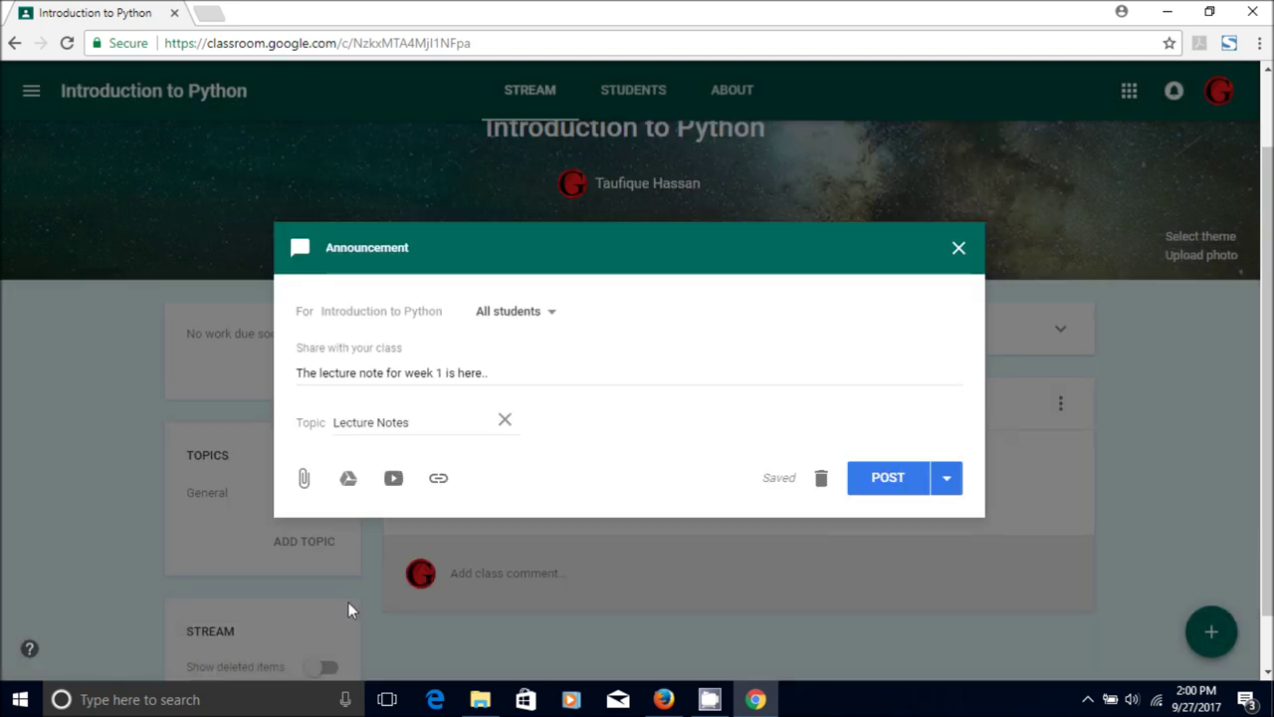
left_click(439, 481)
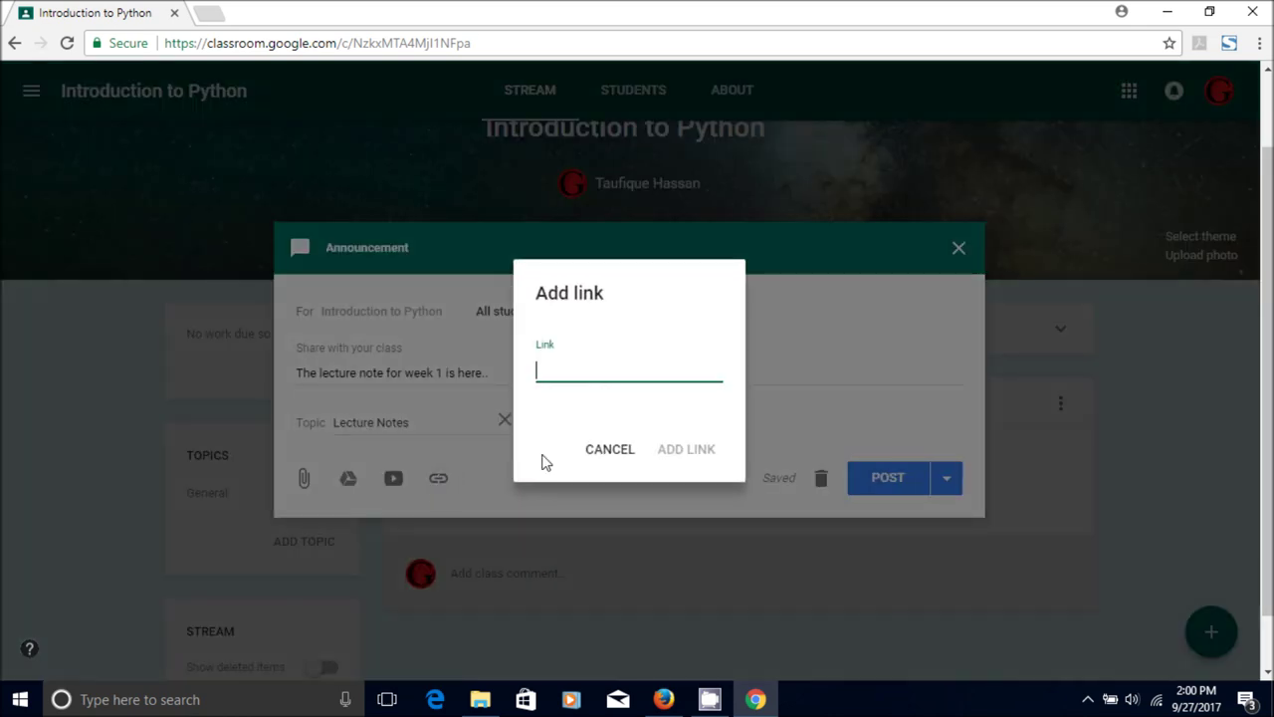
left_click(619, 452)
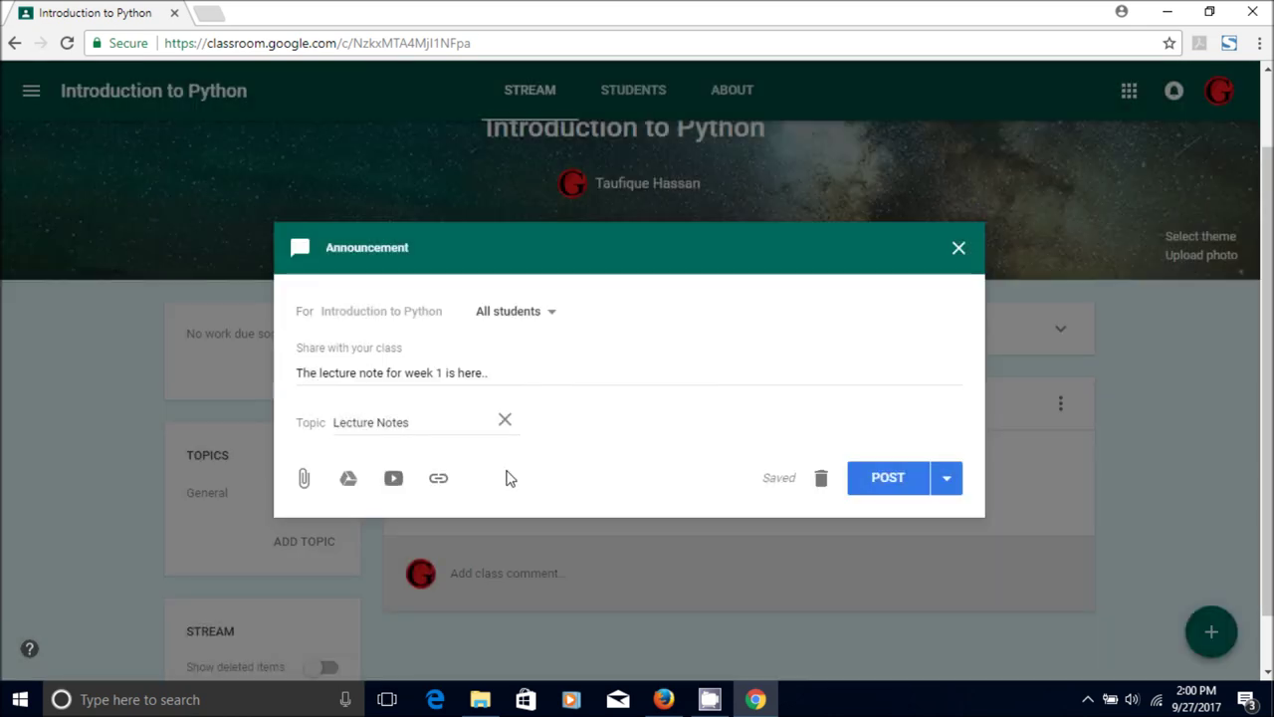
left_click(207, 13)
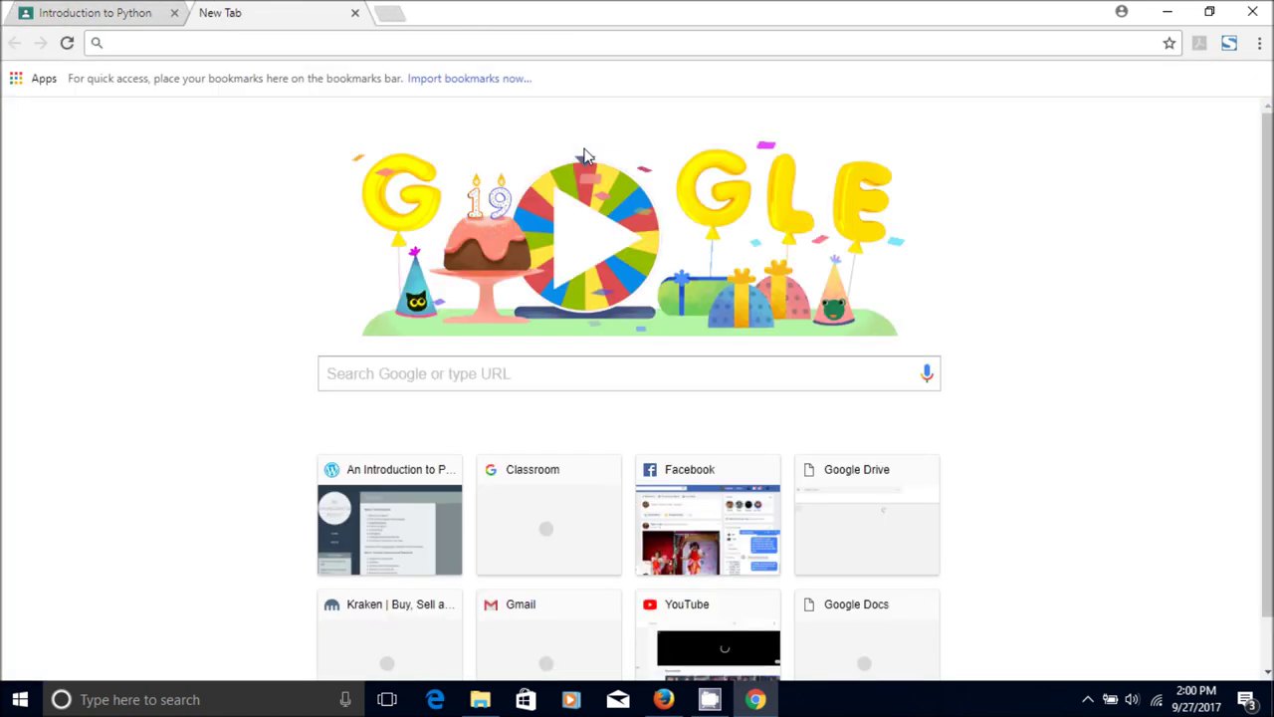
Go to Google Drive and open the Classroom > Introduction to Python folder.
type("driv")
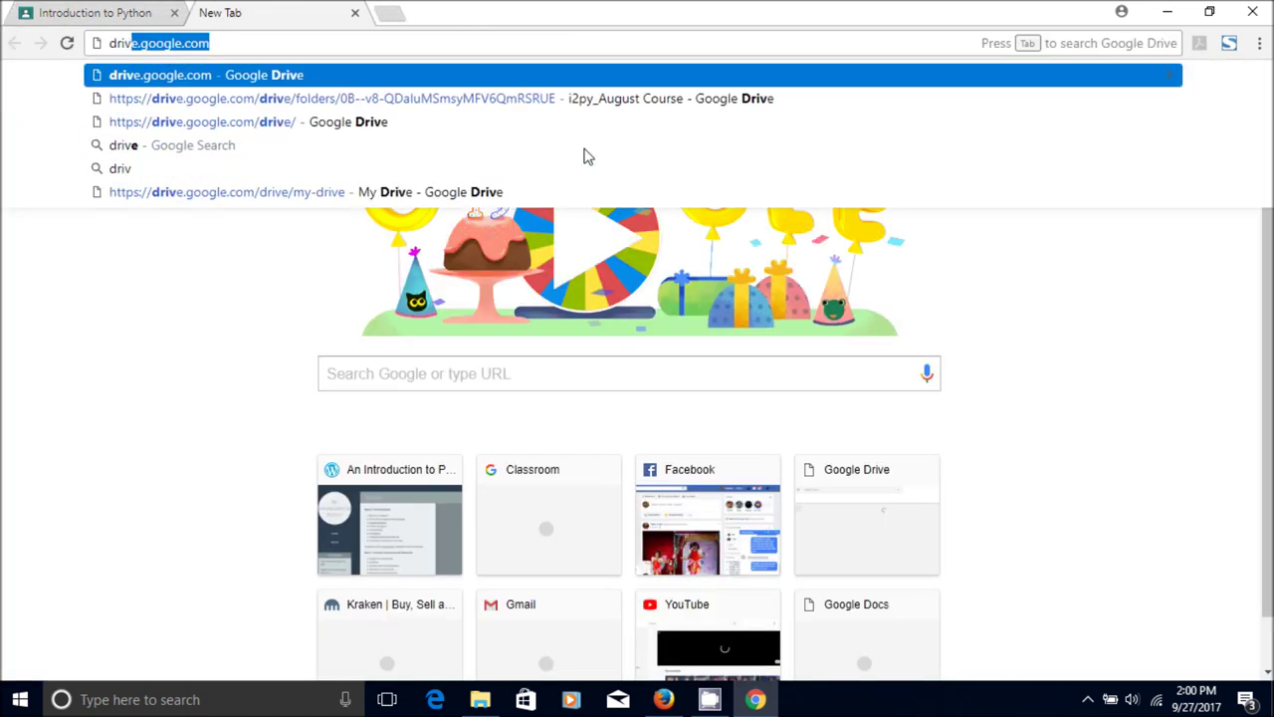
key("Return")
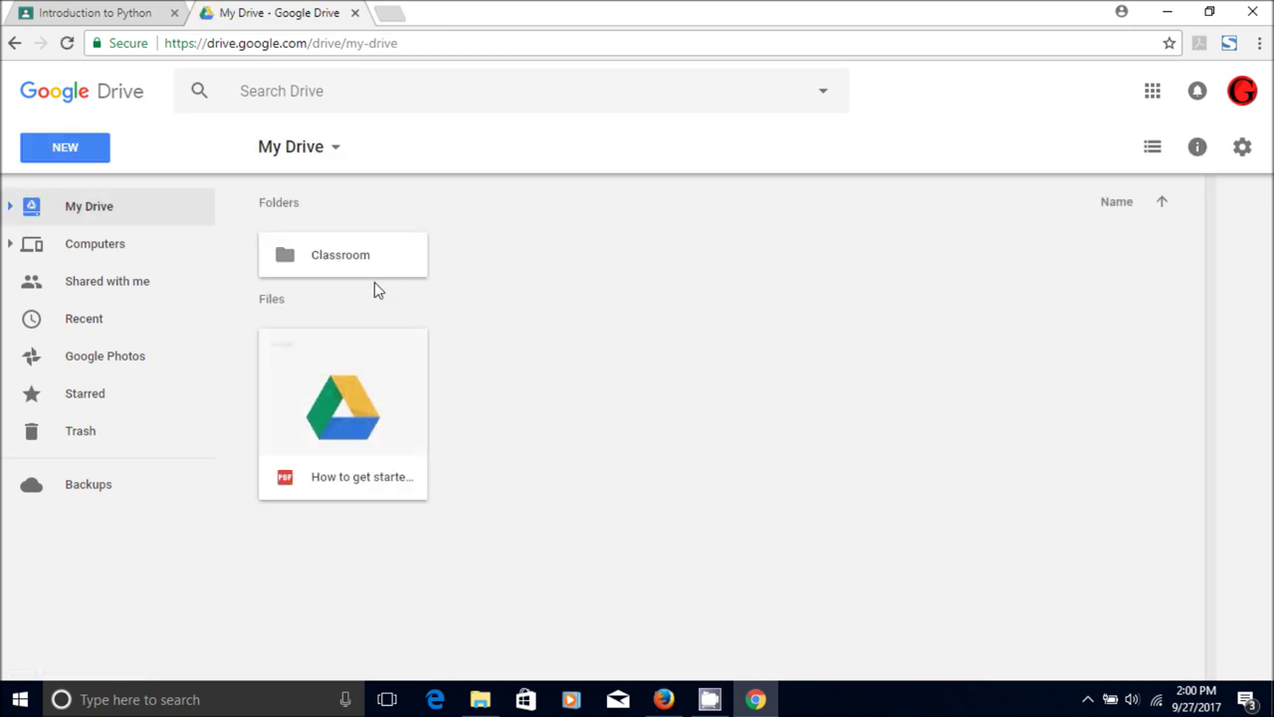
left_click(355, 262)
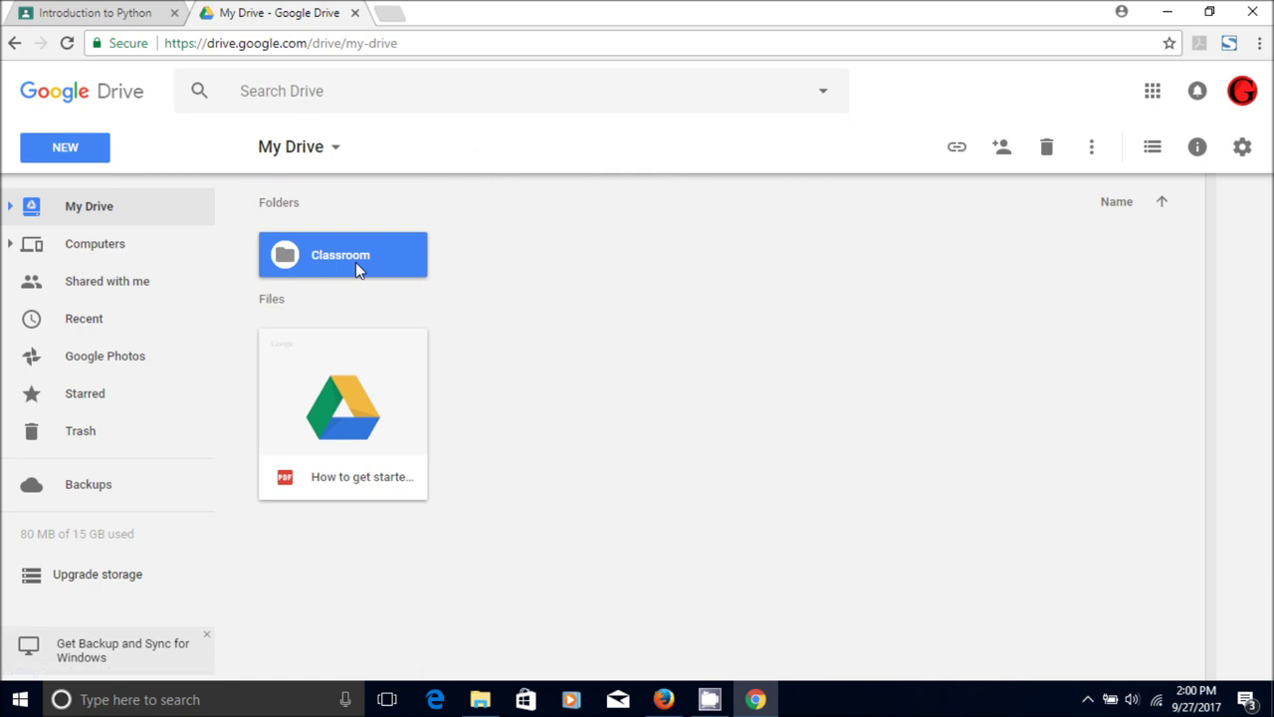
double_click(356, 262)
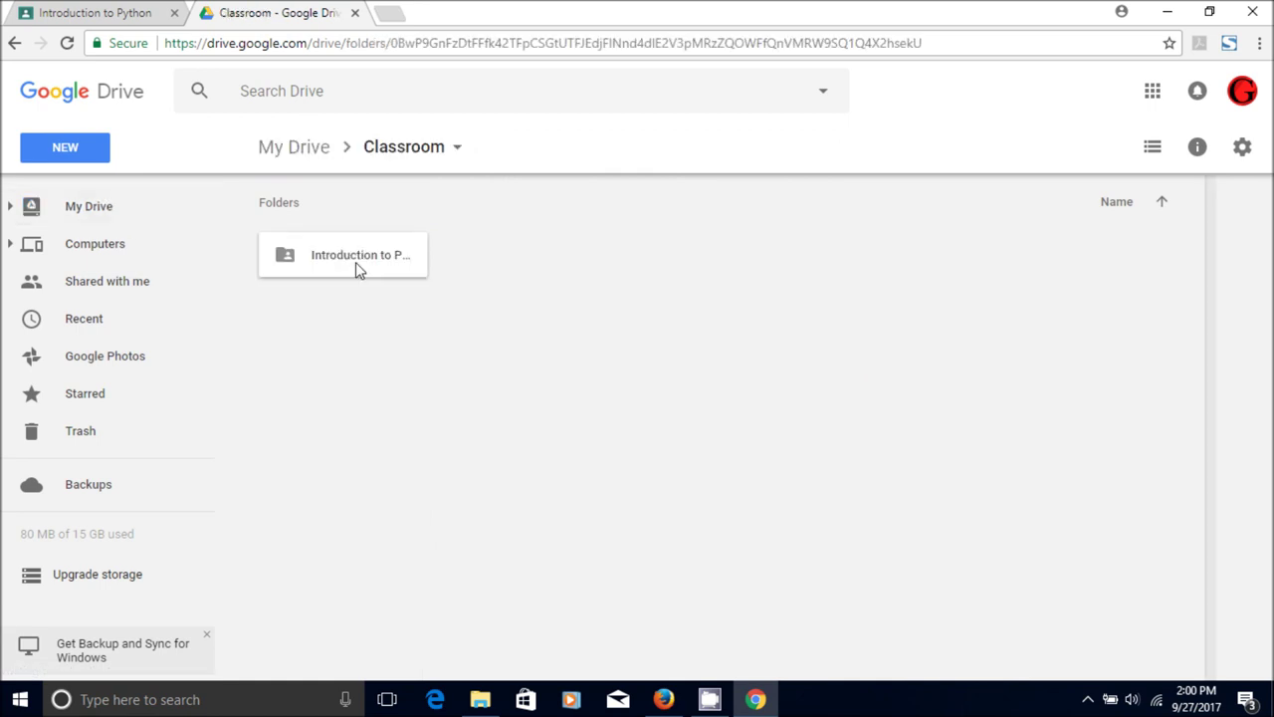
double_click(345, 261)
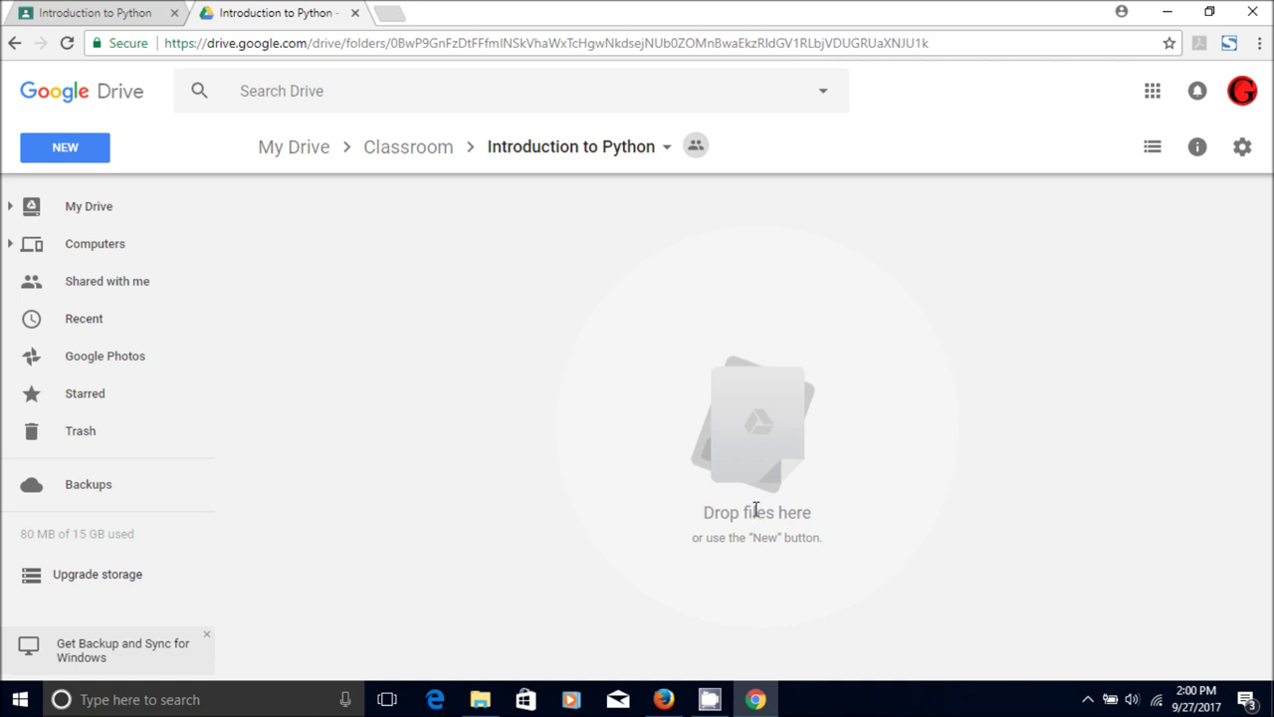
Upload 'week 1_ The Introduction.pdf' from i2py Course Material > Week 1 and preview it.
left_click(84, 158)
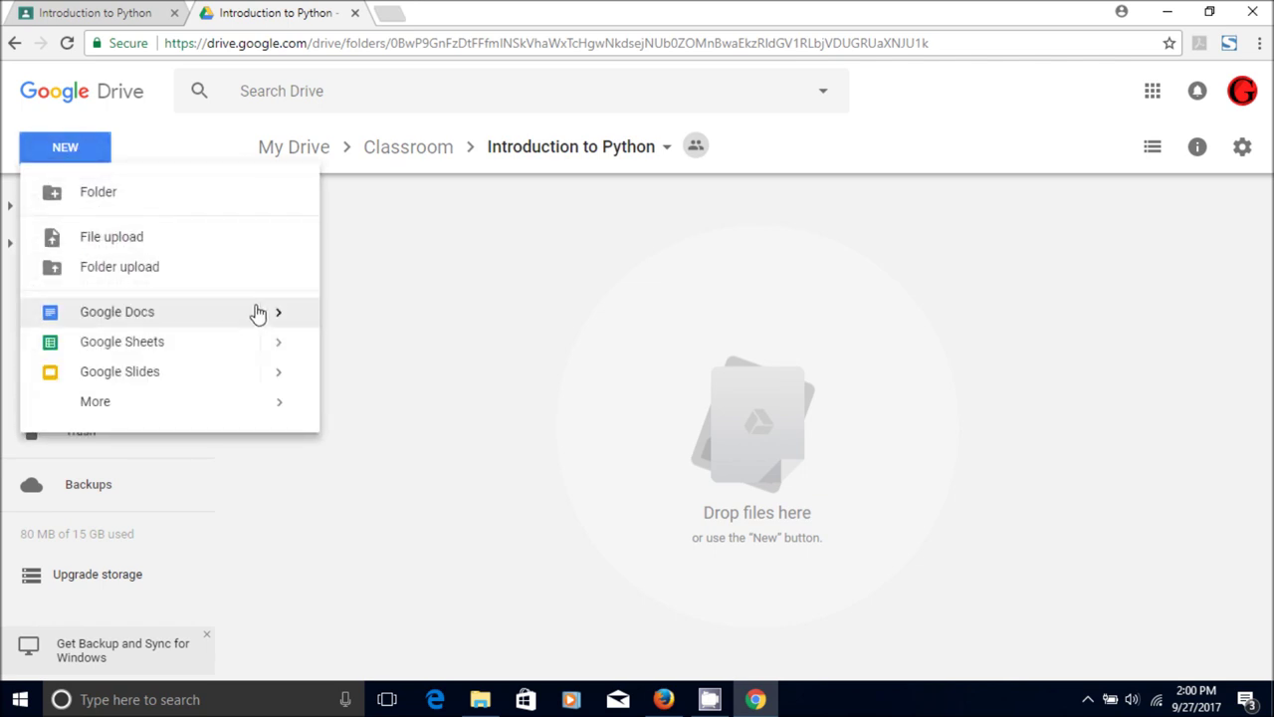
left_click(155, 239)
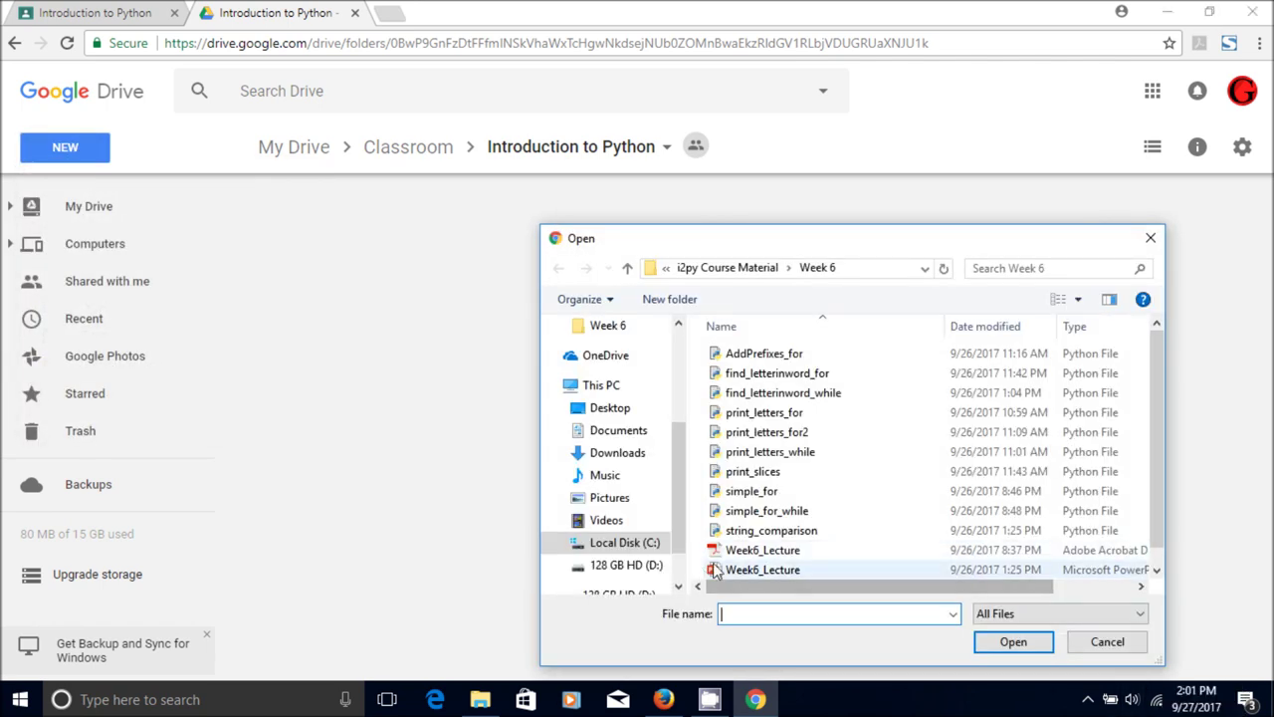
left_click(708, 269)
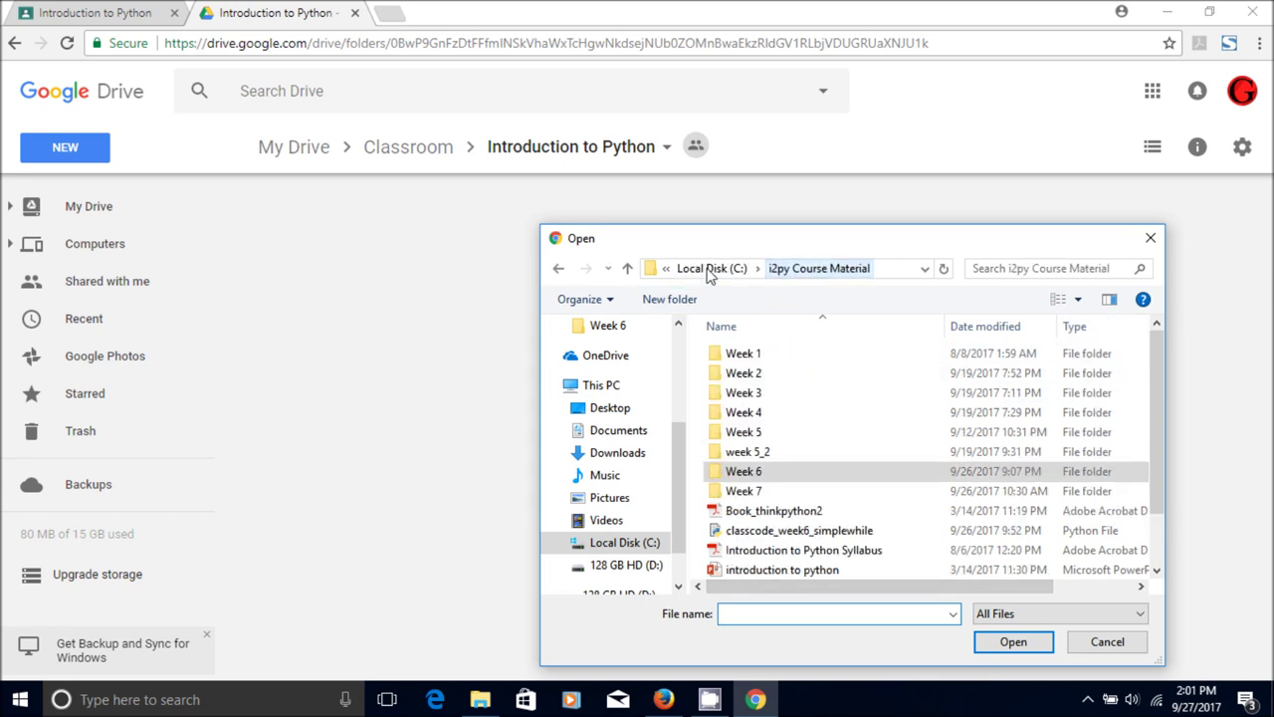
double_click(785, 355)
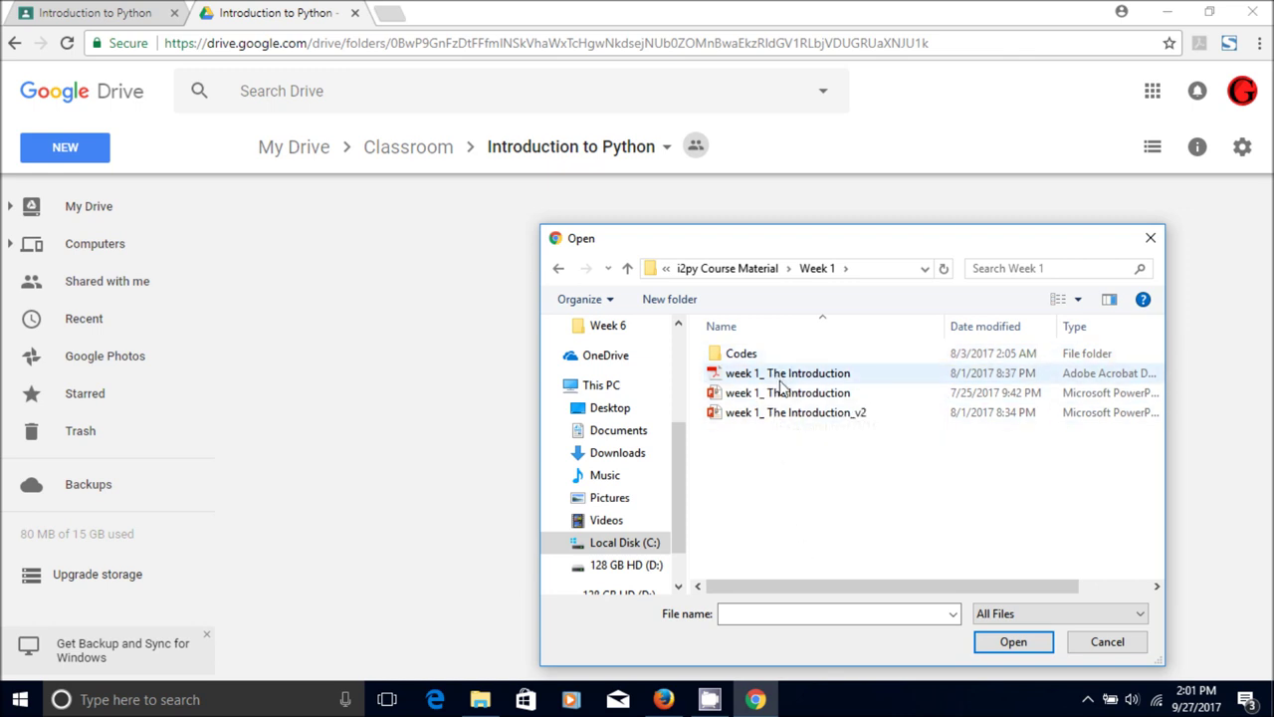
double_click(787, 374)
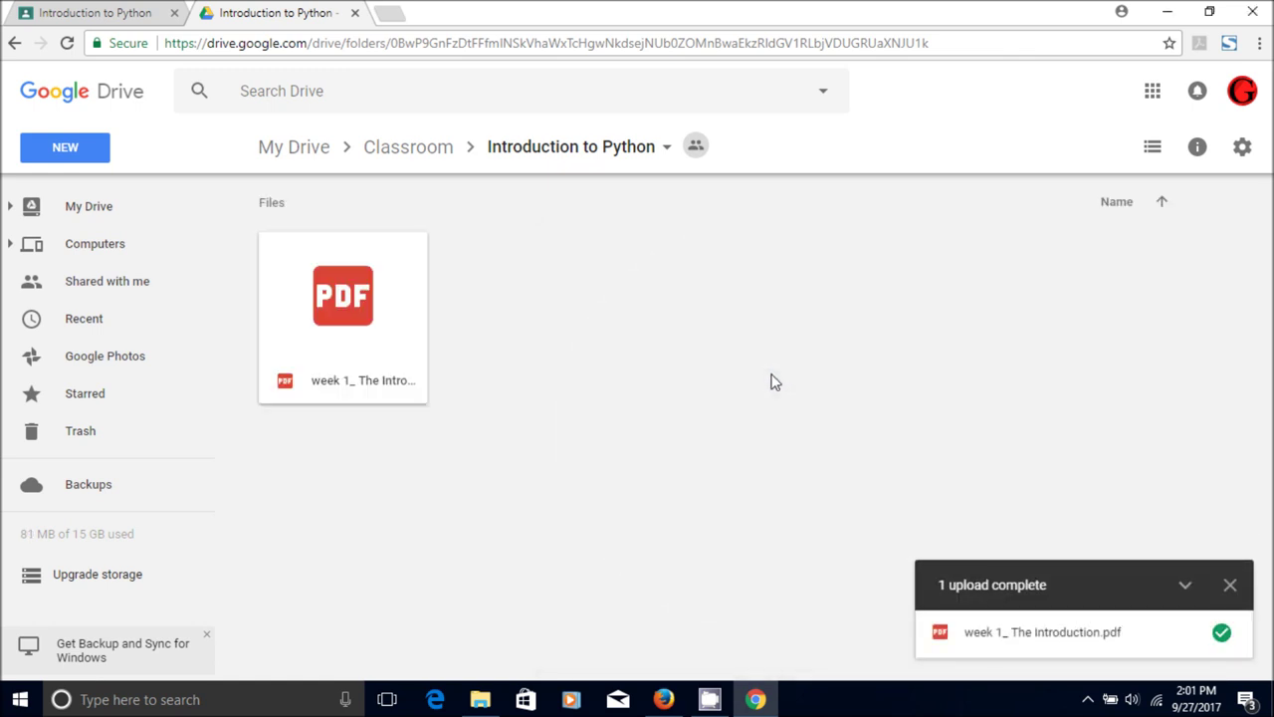
double_click(341, 367)
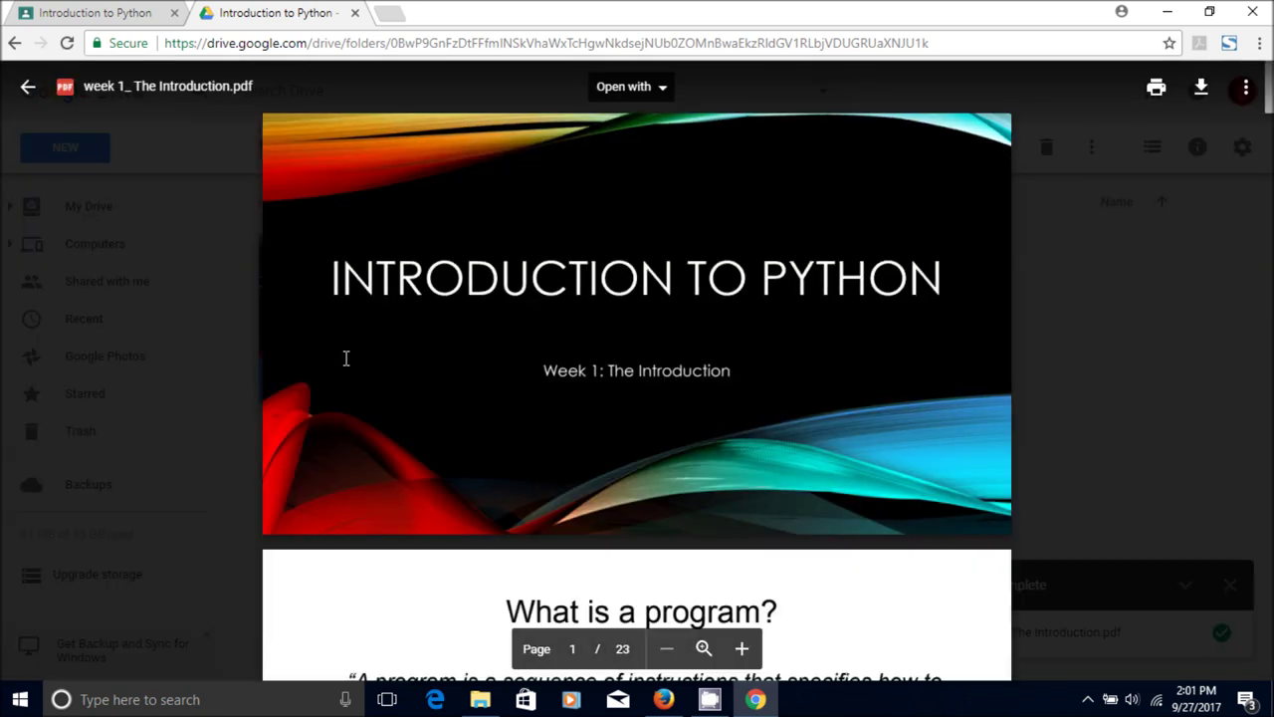
Turn on view link sharing for the week 1 PDF and copy its shareable link.
left_click(1247, 90)
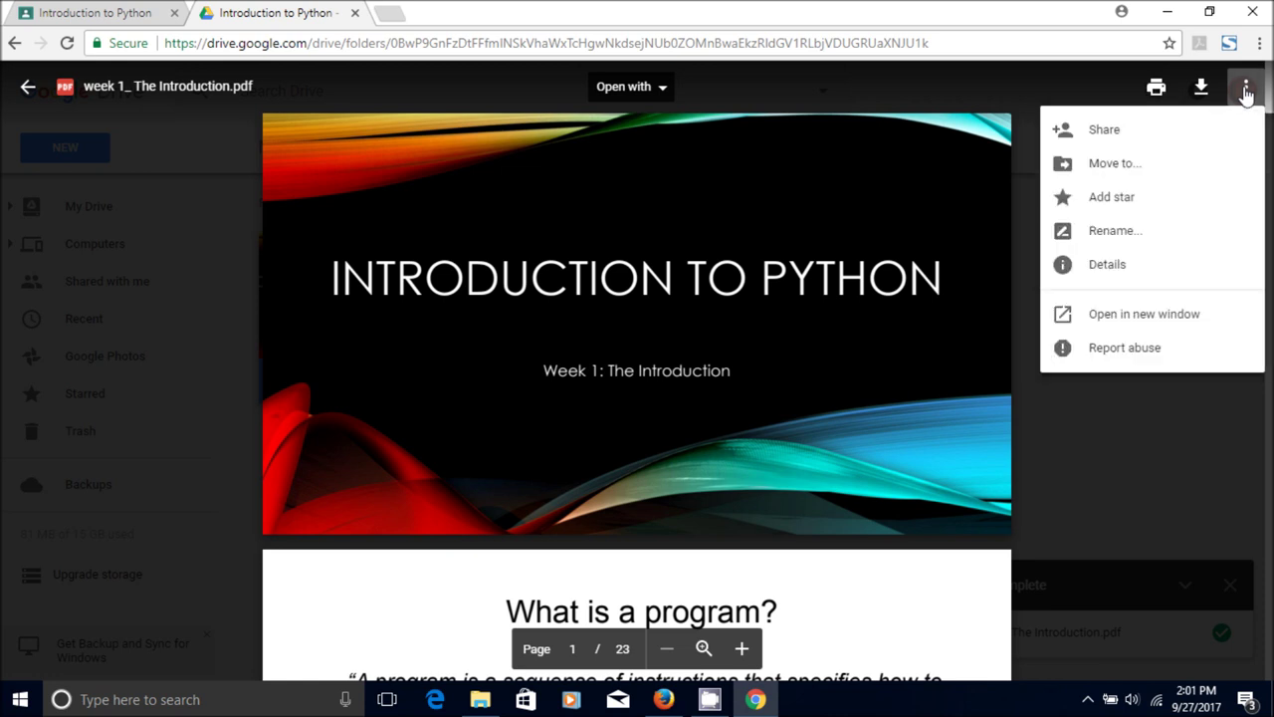
left_click(1099, 130)
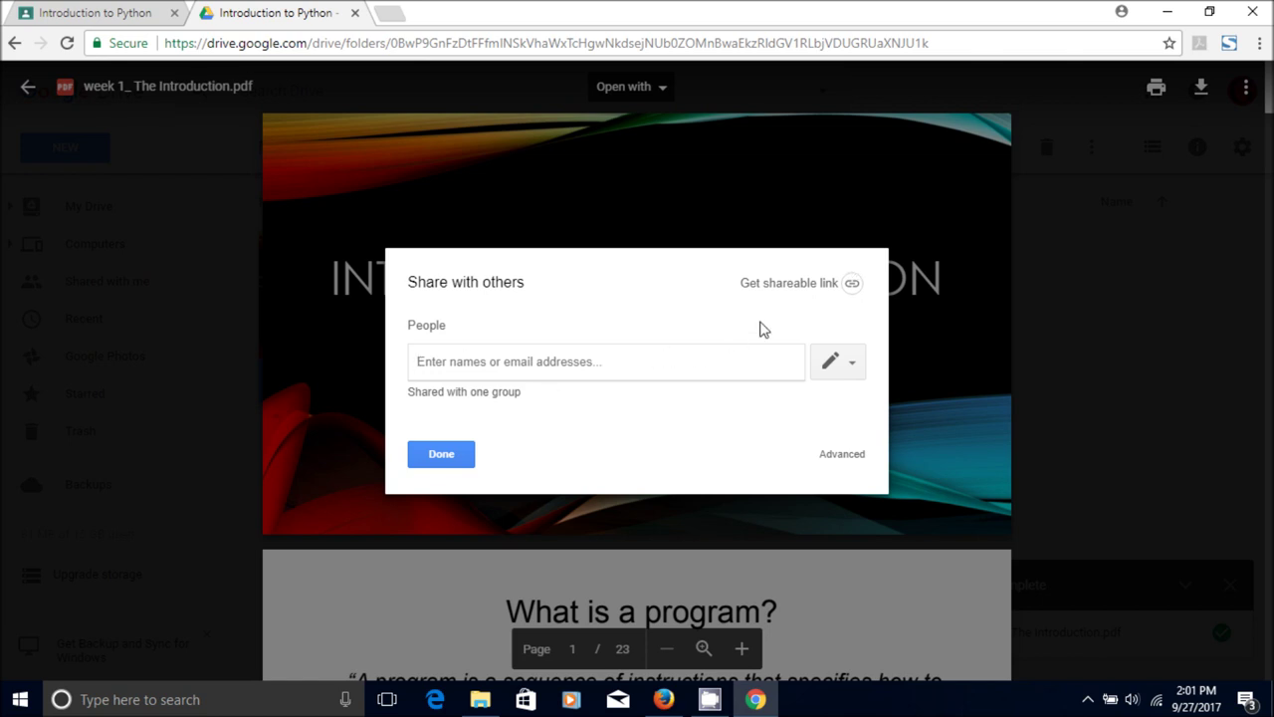
left_click(787, 292)
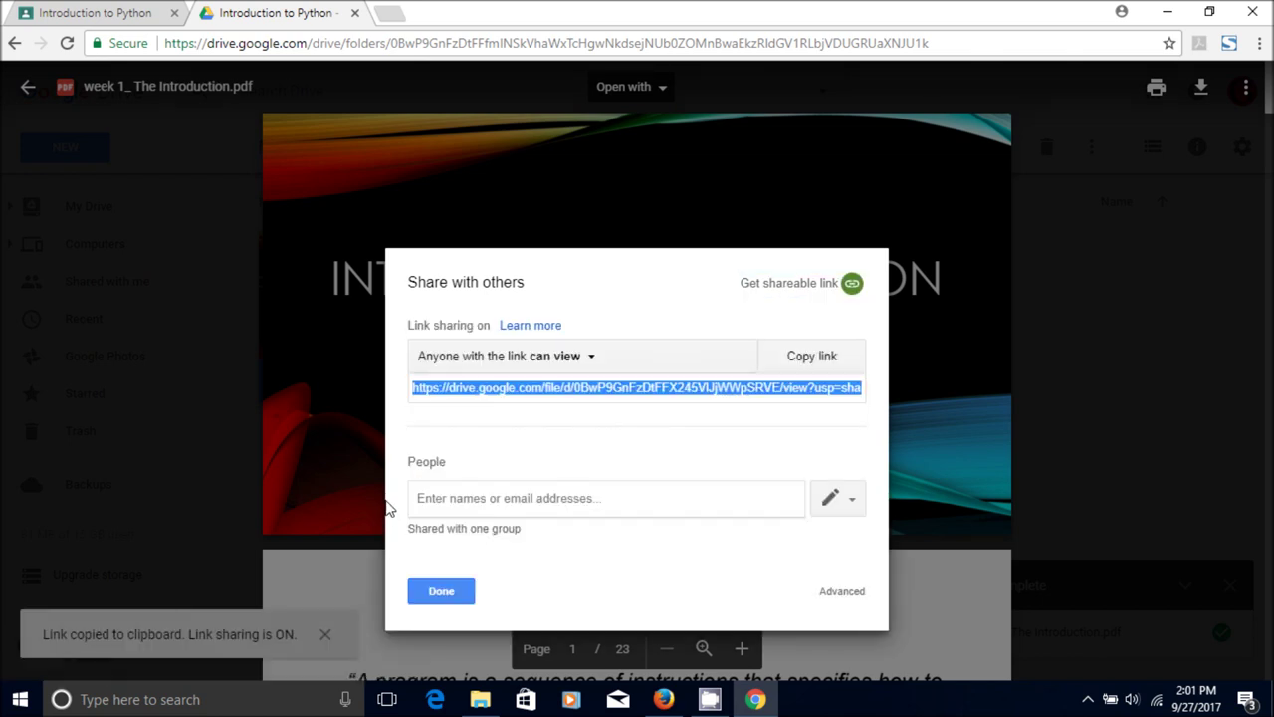
right_click(535, 391)
left_click(542, 405)
left_click(94, 12)
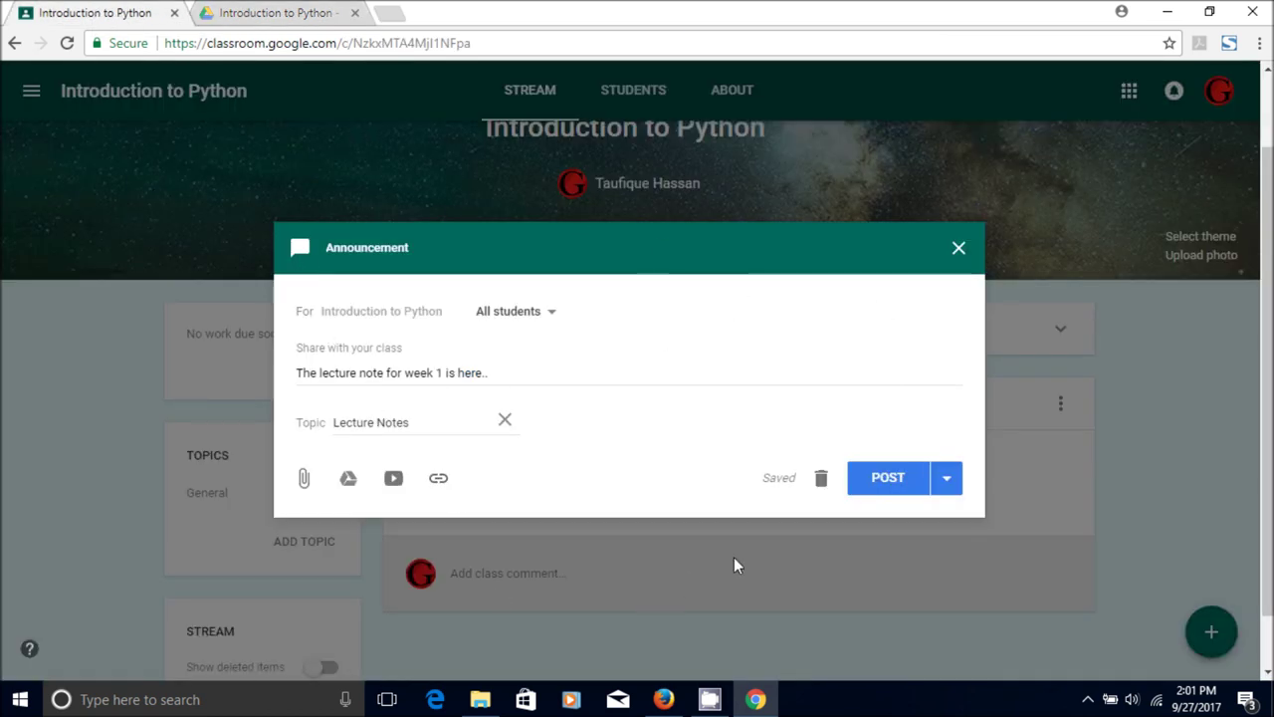
Paste the copied Drive link to the week 1 PDF as a link attachment.
left_click(436, 487)
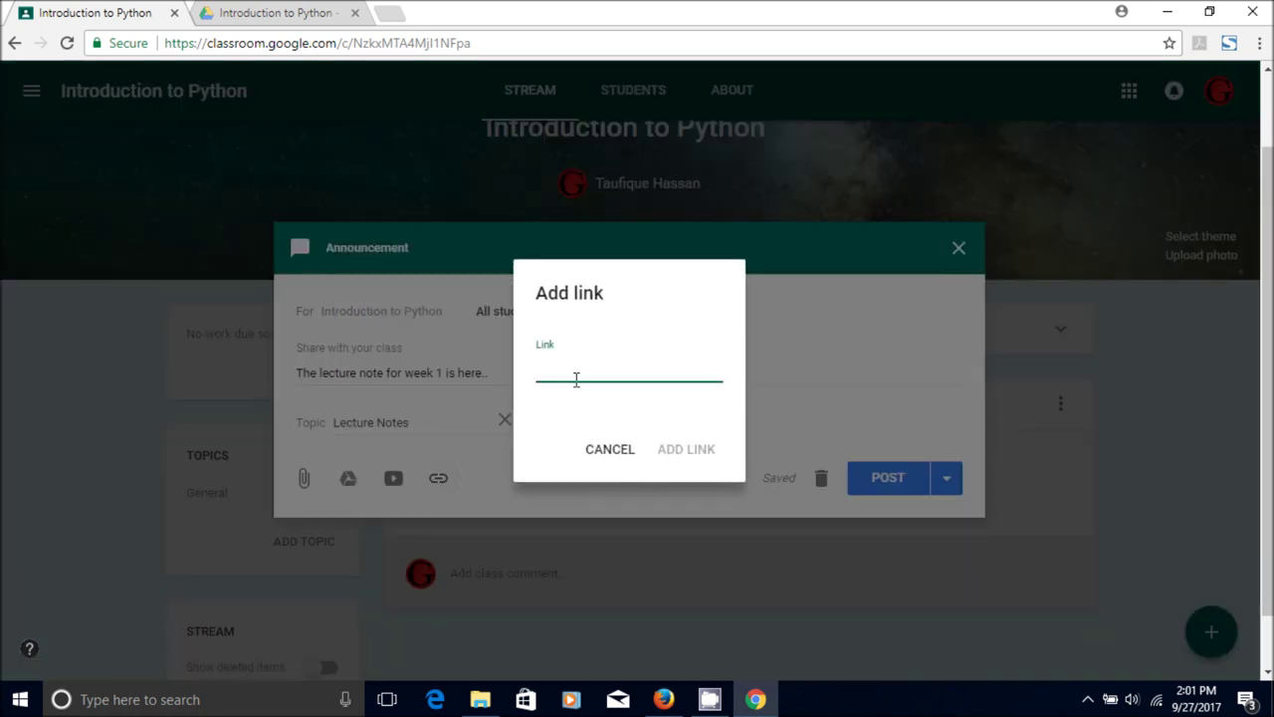
key("ctrl+v")
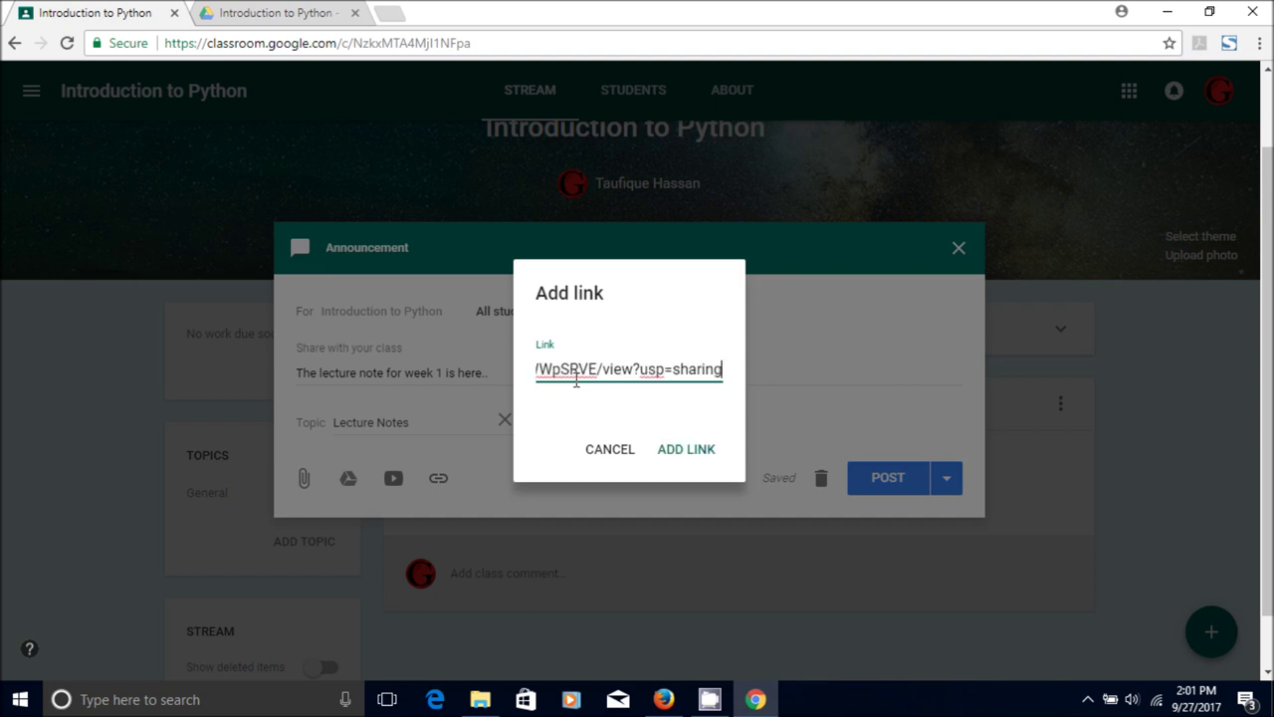
left_click(687, 453)
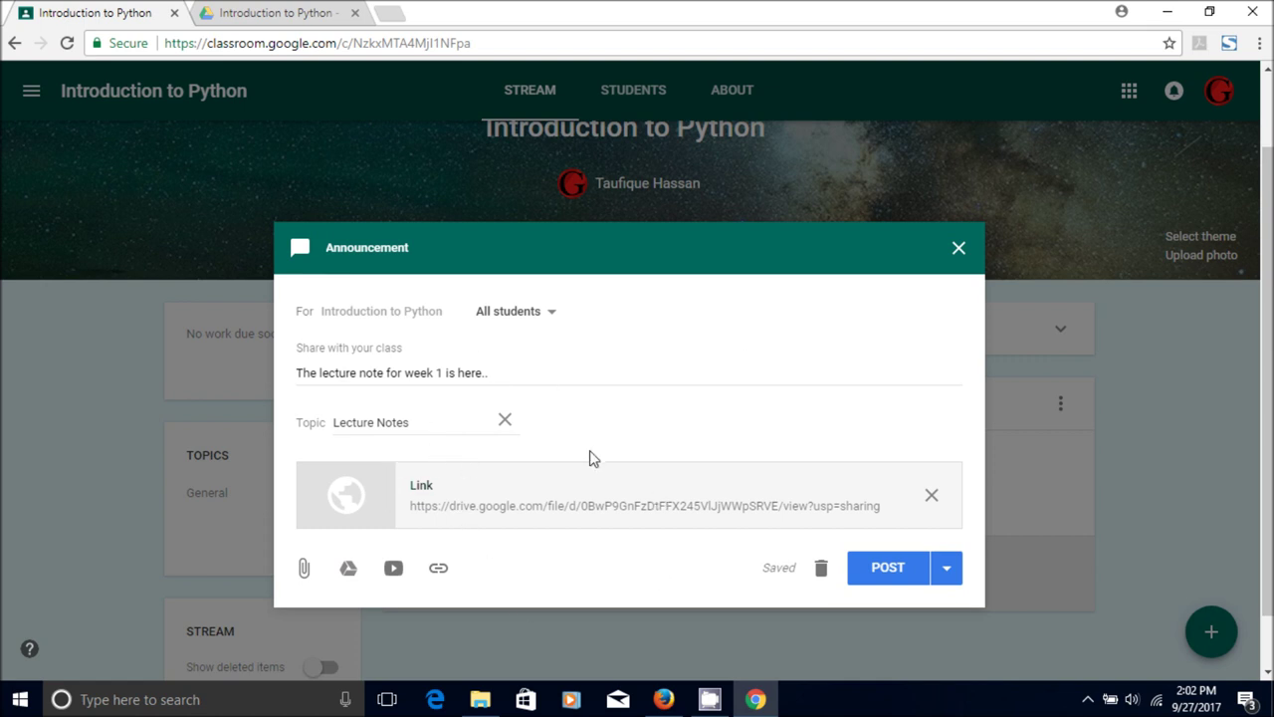
Post the Lecture Notes announcement and scroll up to see it in the stream.
left_click(889, 573)
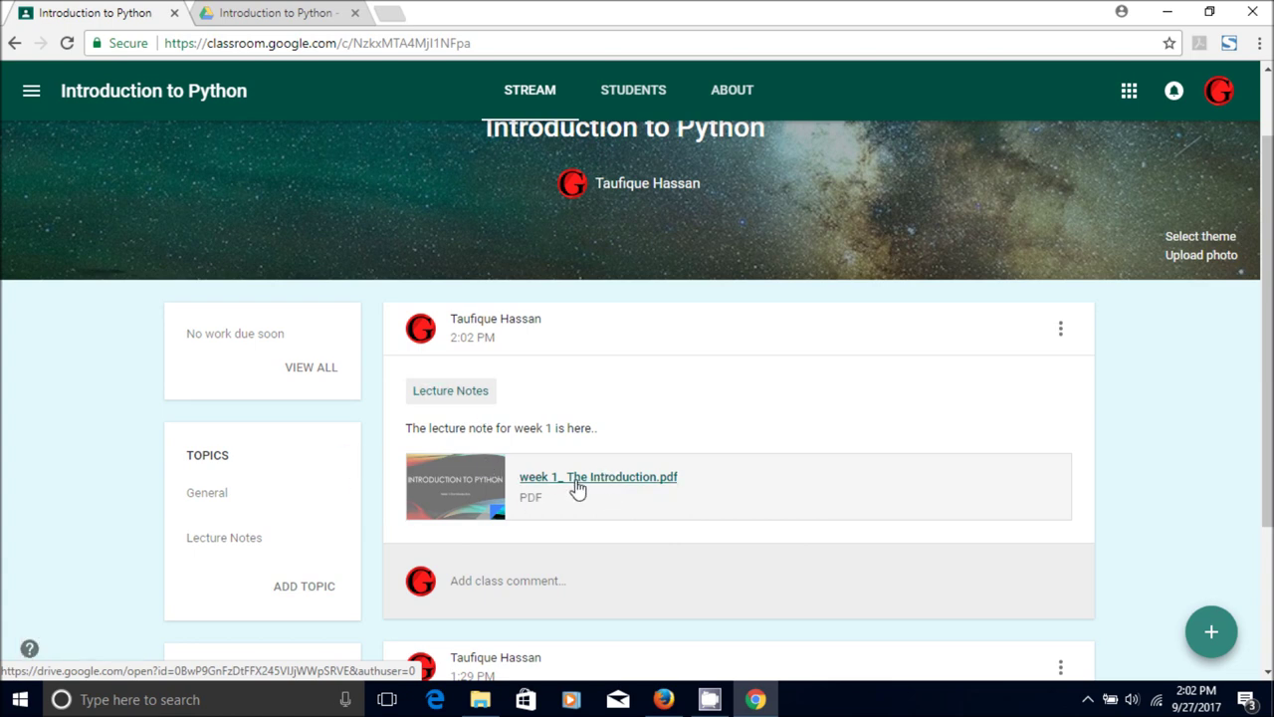
scroll(578, 488, "up", 1)
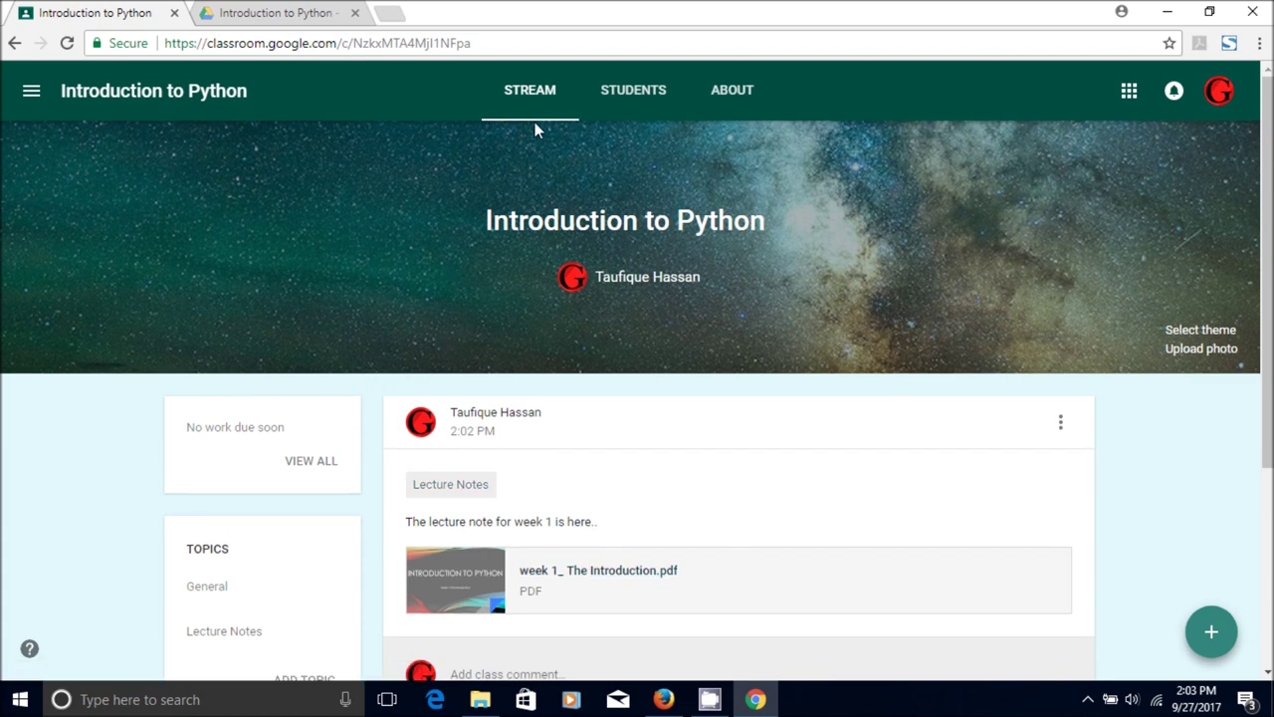
Review the enrolled students, check actions for one selected student, then go to the About tab.
left_click(638, 96)
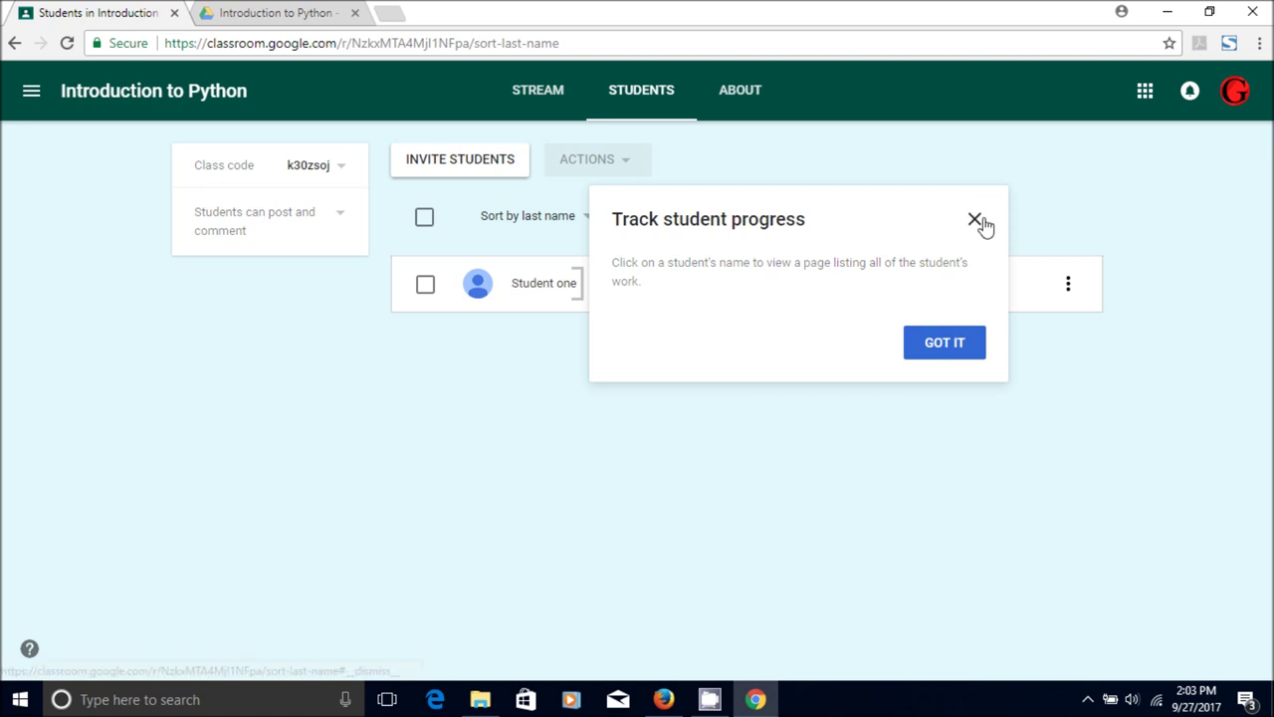
left_click(975, 220)
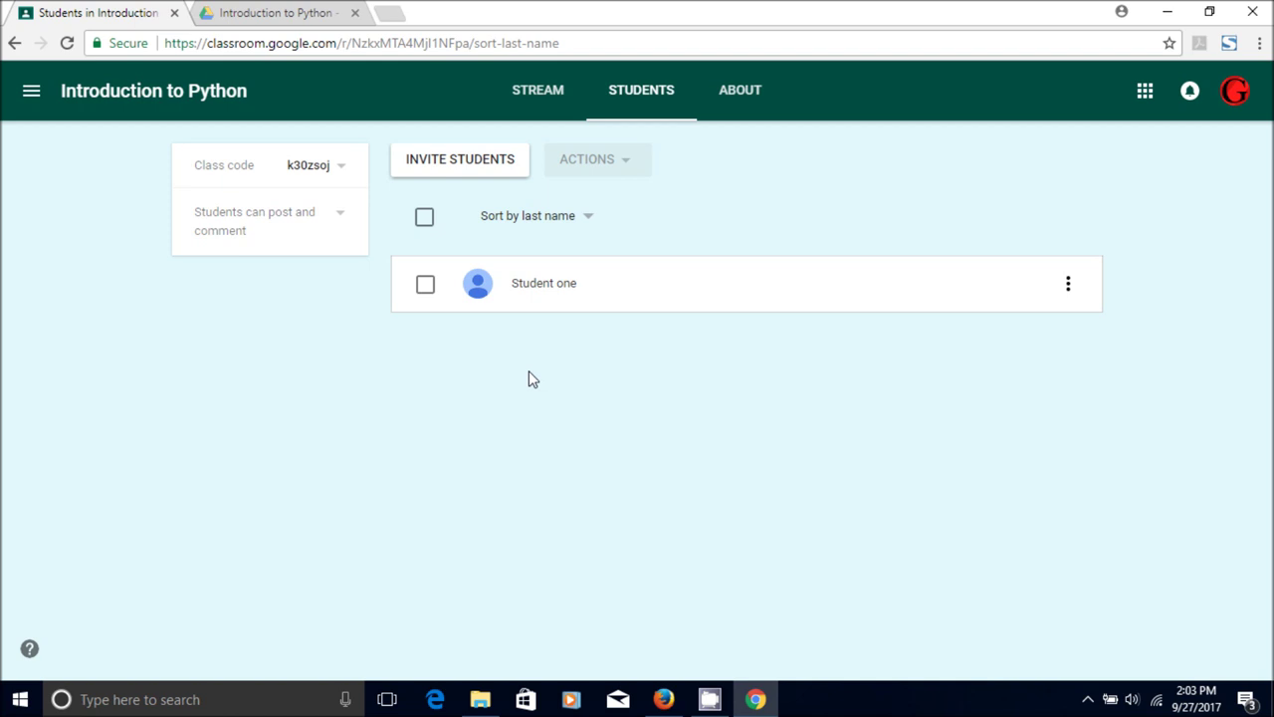
left_click(425, 291)
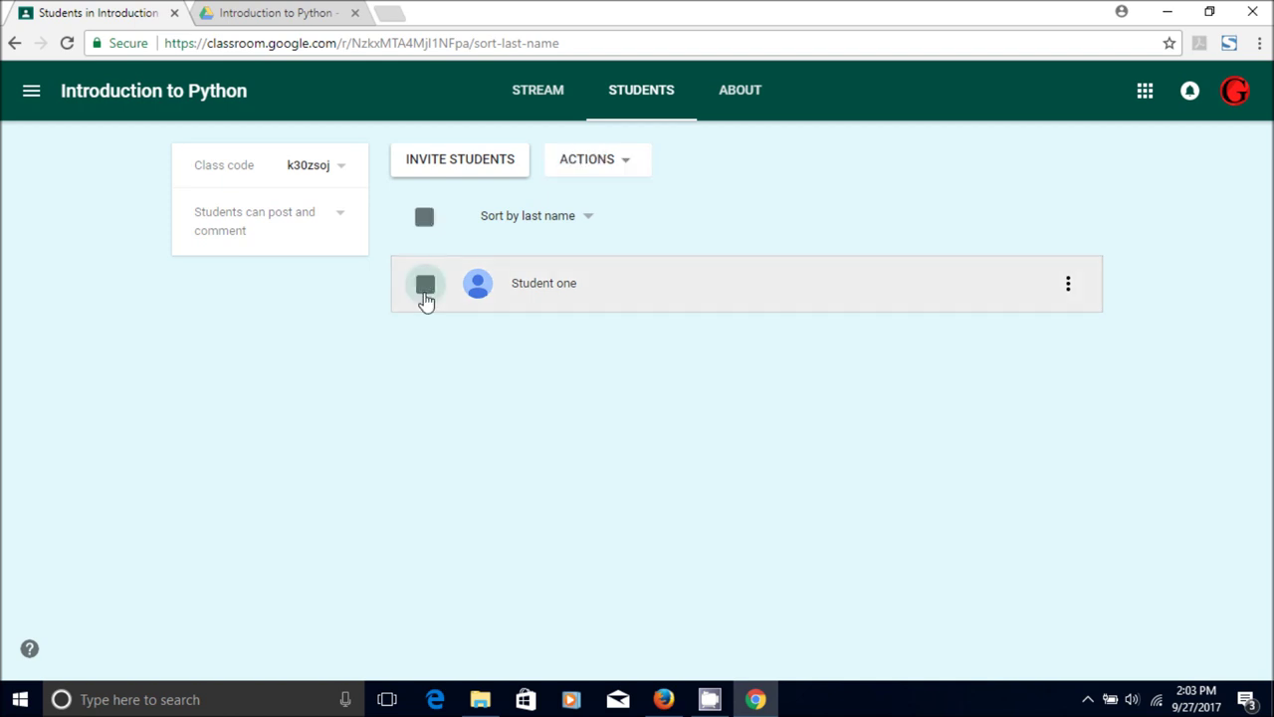
left_click(633, 169)
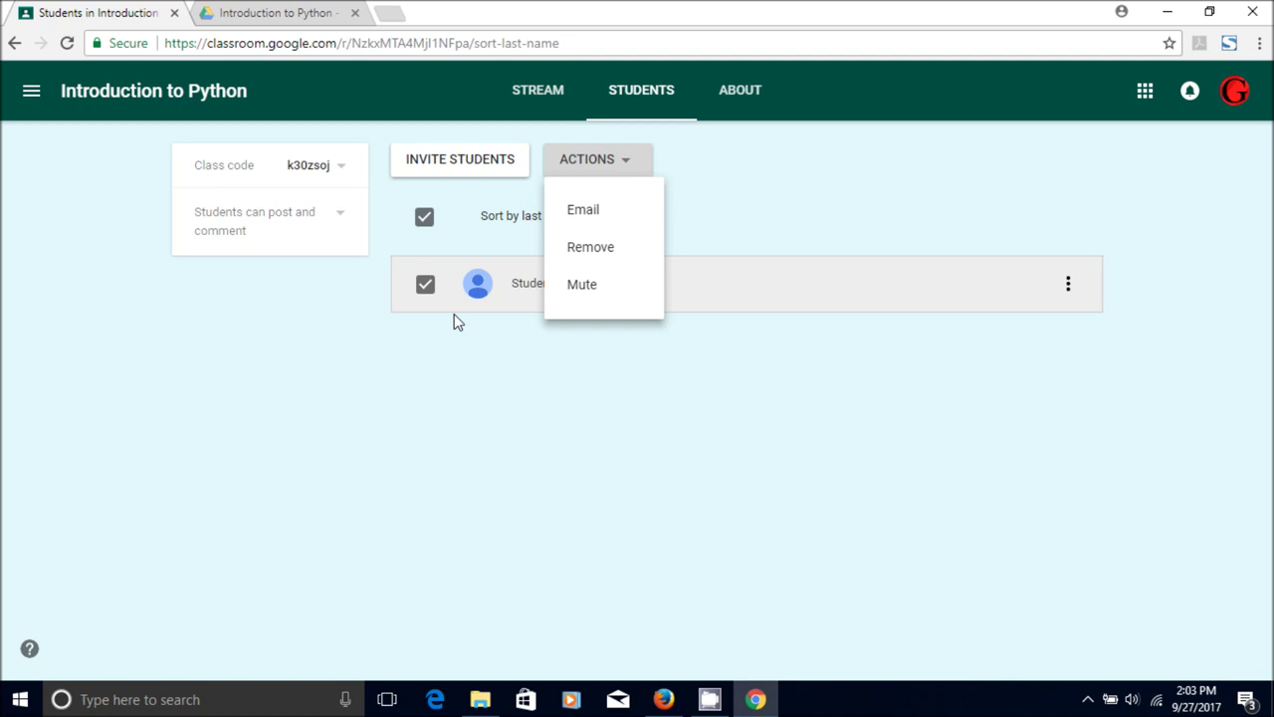
left_click(779, 214)
left_click(740, 101)
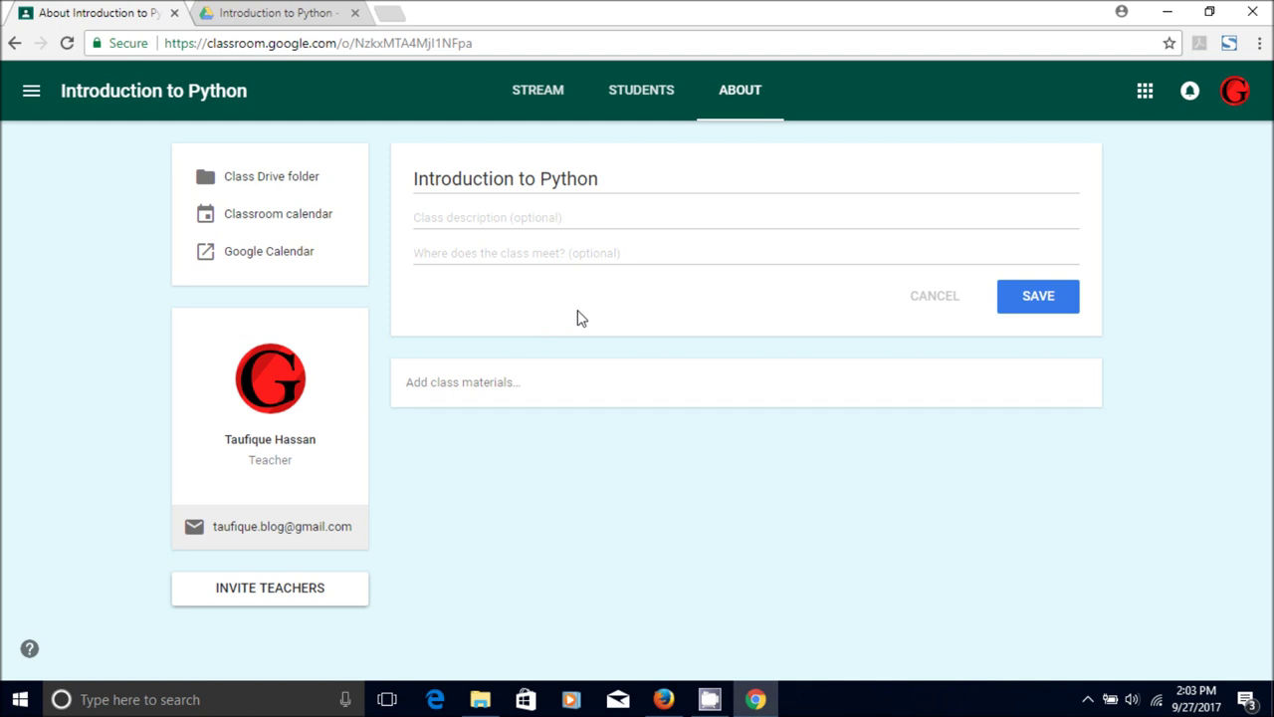
Go to the Introduction to Python class stream and look through its posts.
left_click(529, 92)
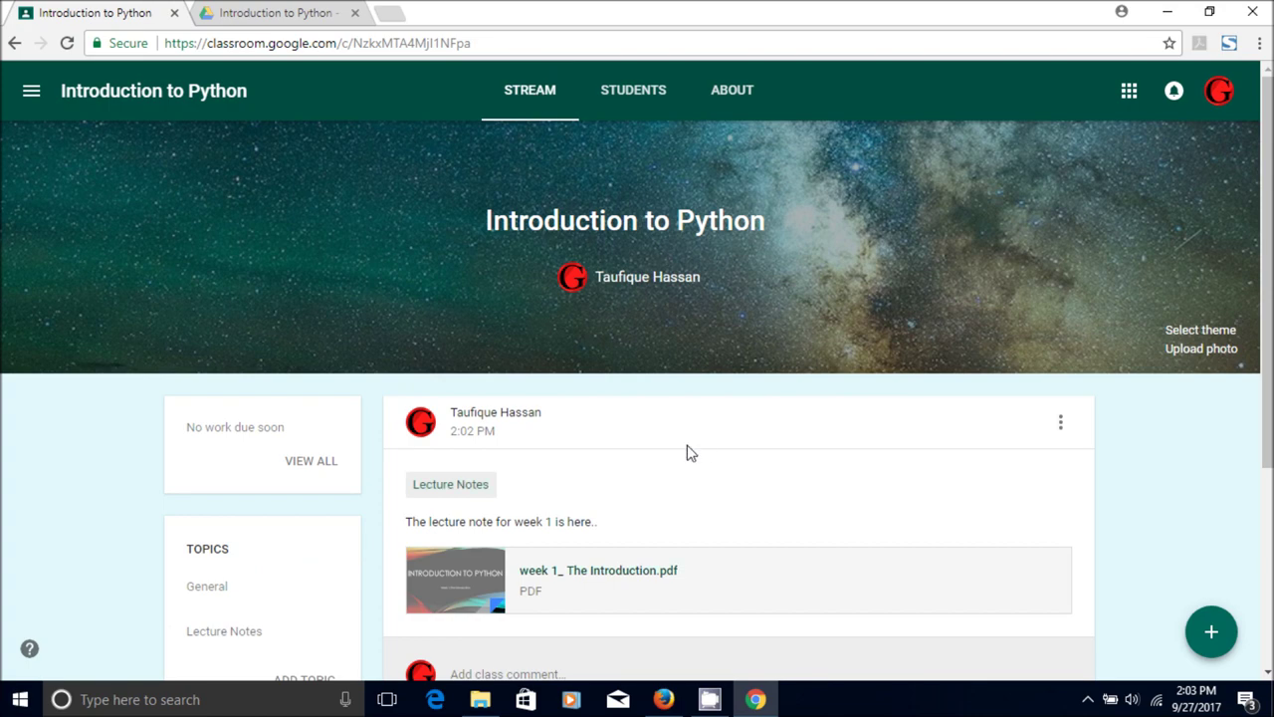
scroll(686, 449, "down", 3)
scroll(686, 449, "up", 3)
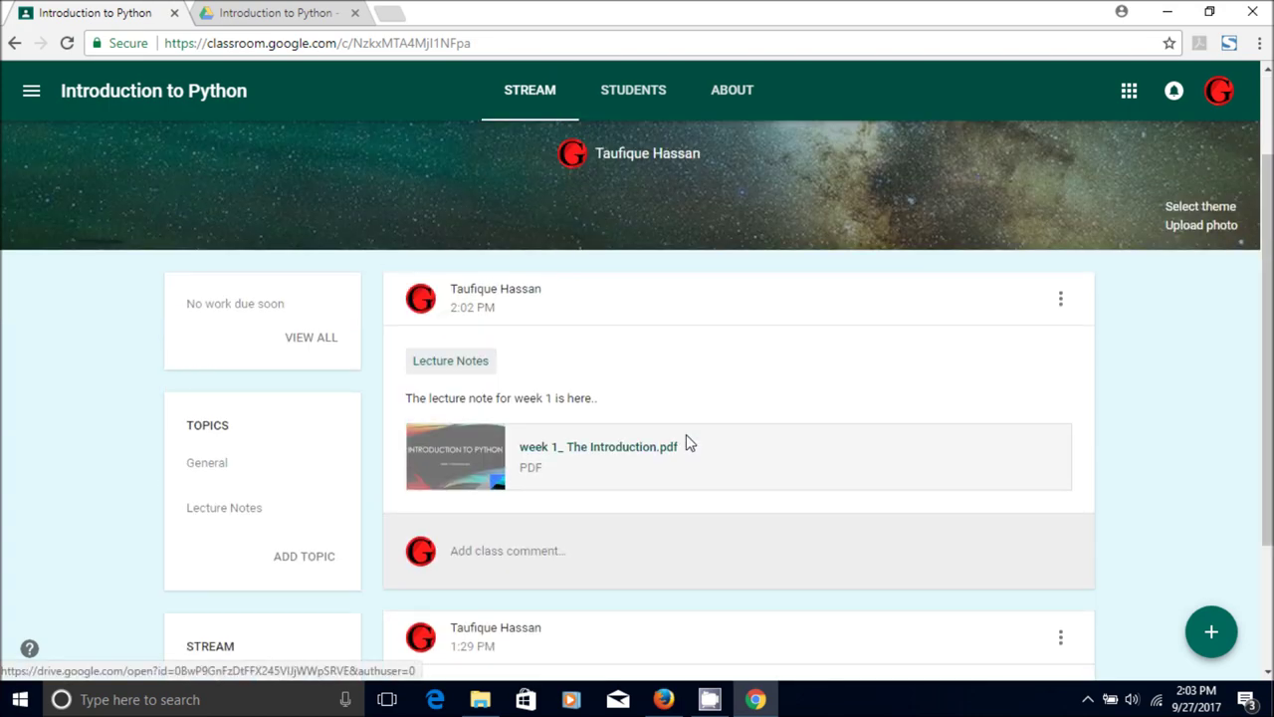
scroll(686, 442, "down", 3)
scroll(686, 441, "up", 2)
scroll(686, 441, "down", 1)
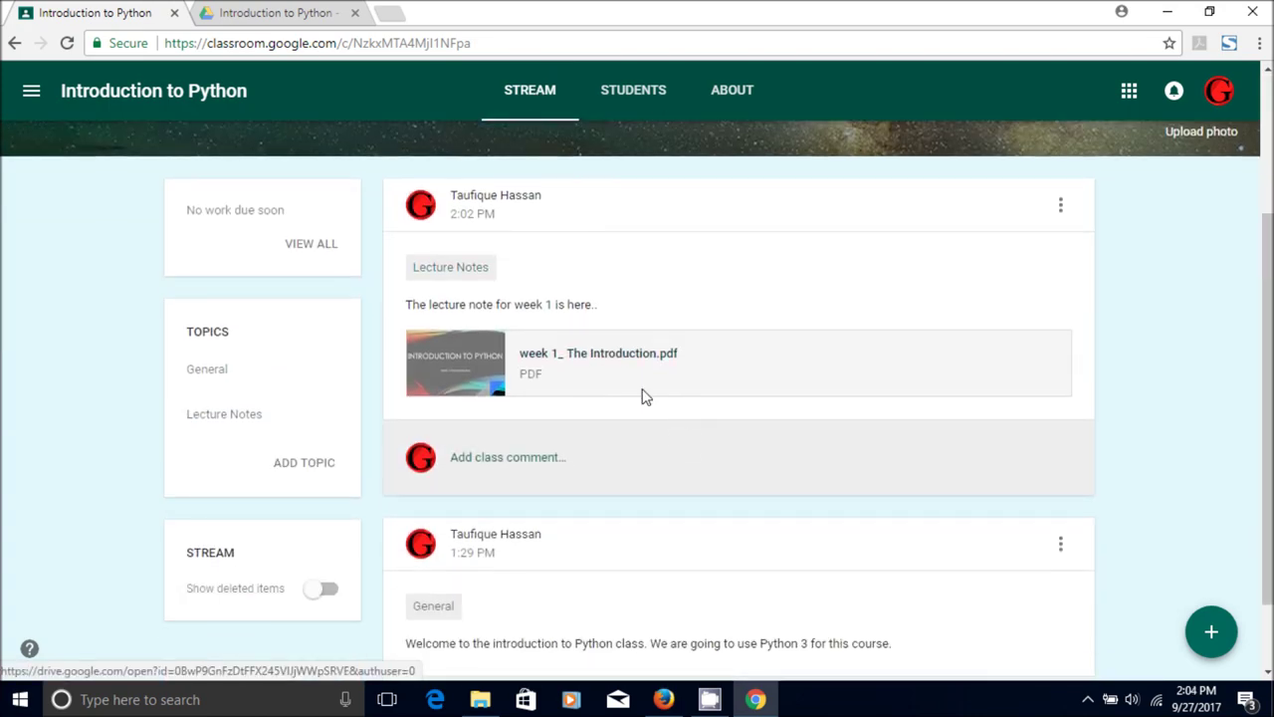
View the Lecture Notes topic, then General, and return to the full stream.
left_click(242, 415)
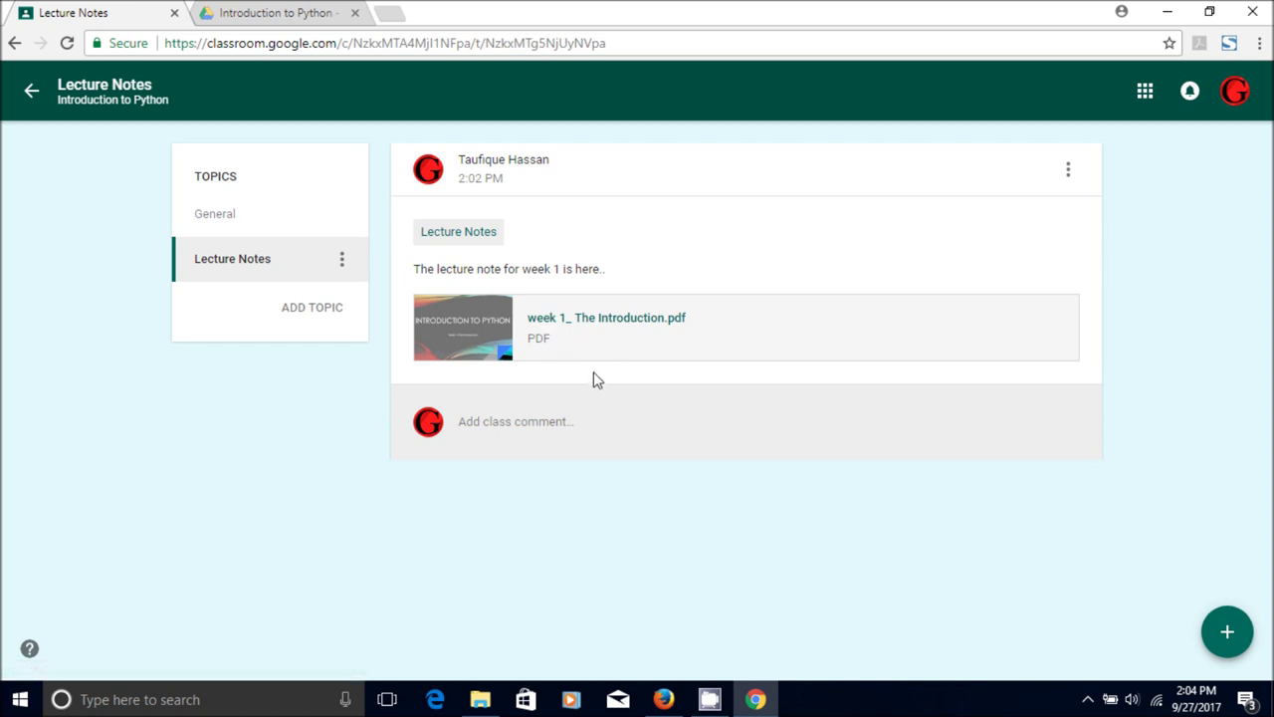
left_click(213, 211)
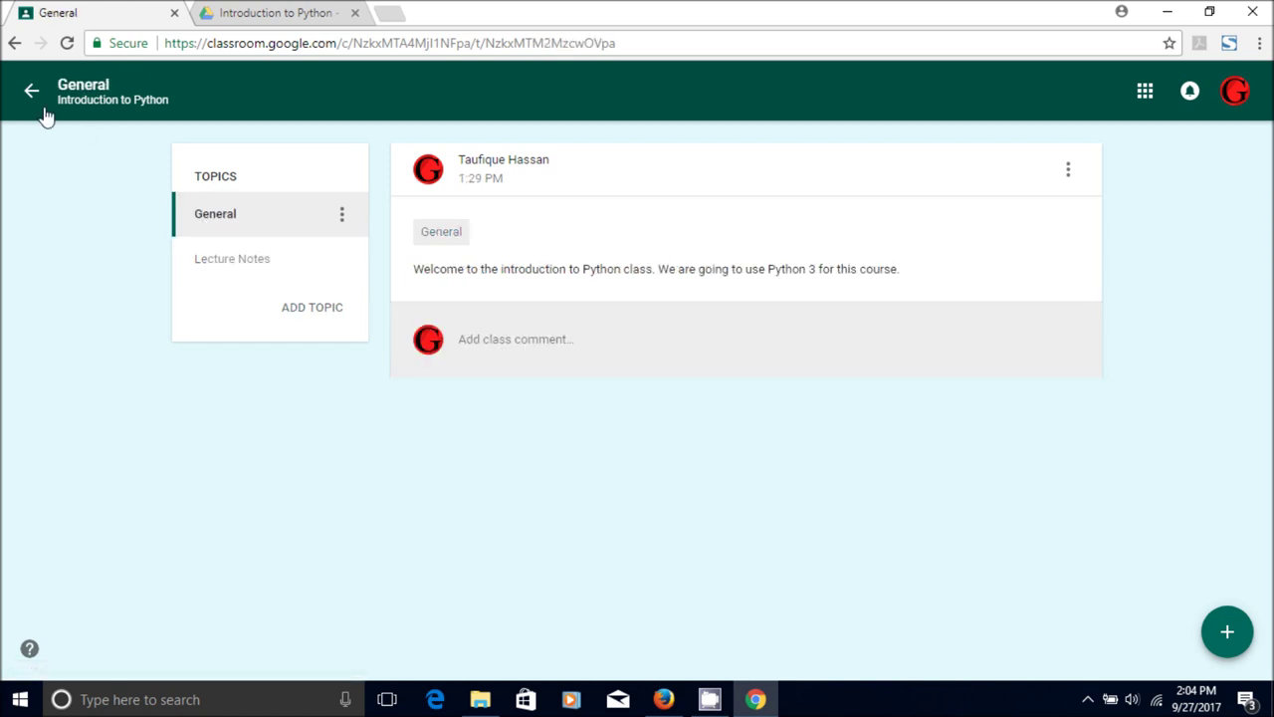
left_click(32, 91)
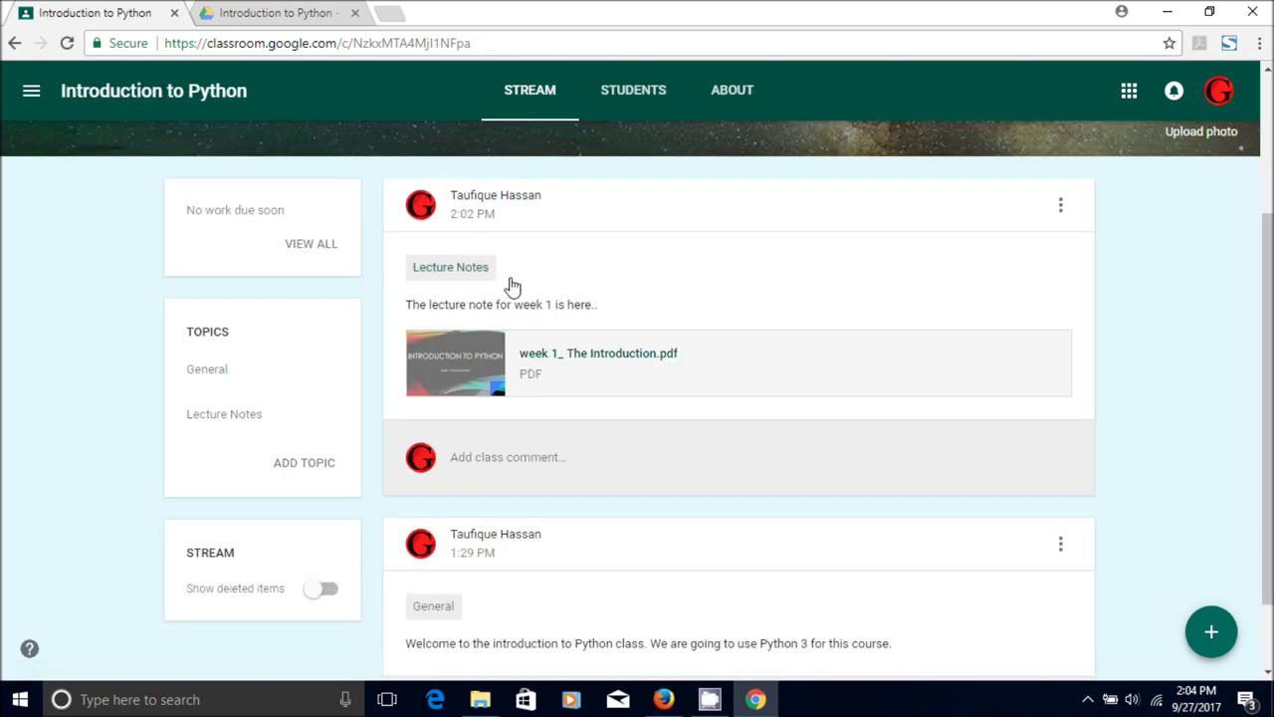
scroll(492, 471, "down", 1)
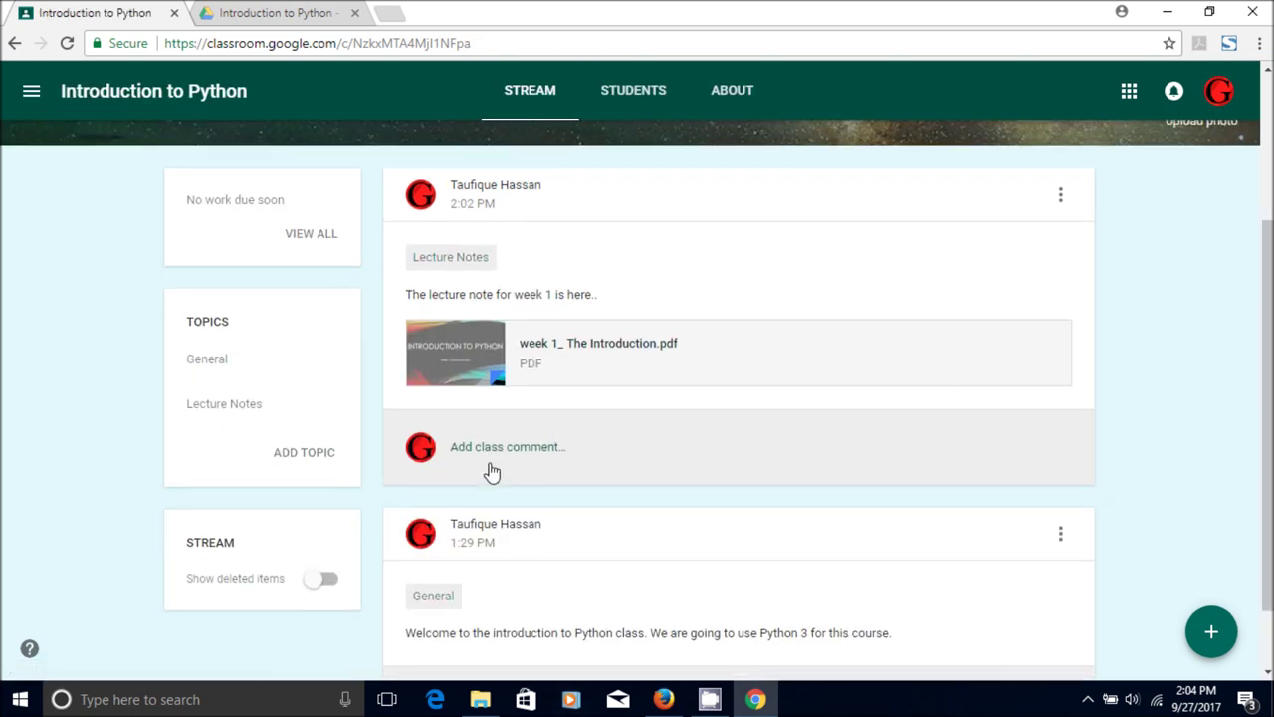
scroll(492, 471, "down", 1)
scroll(489, 459, "up", 3)
scroll(491, 460, "down", 2)
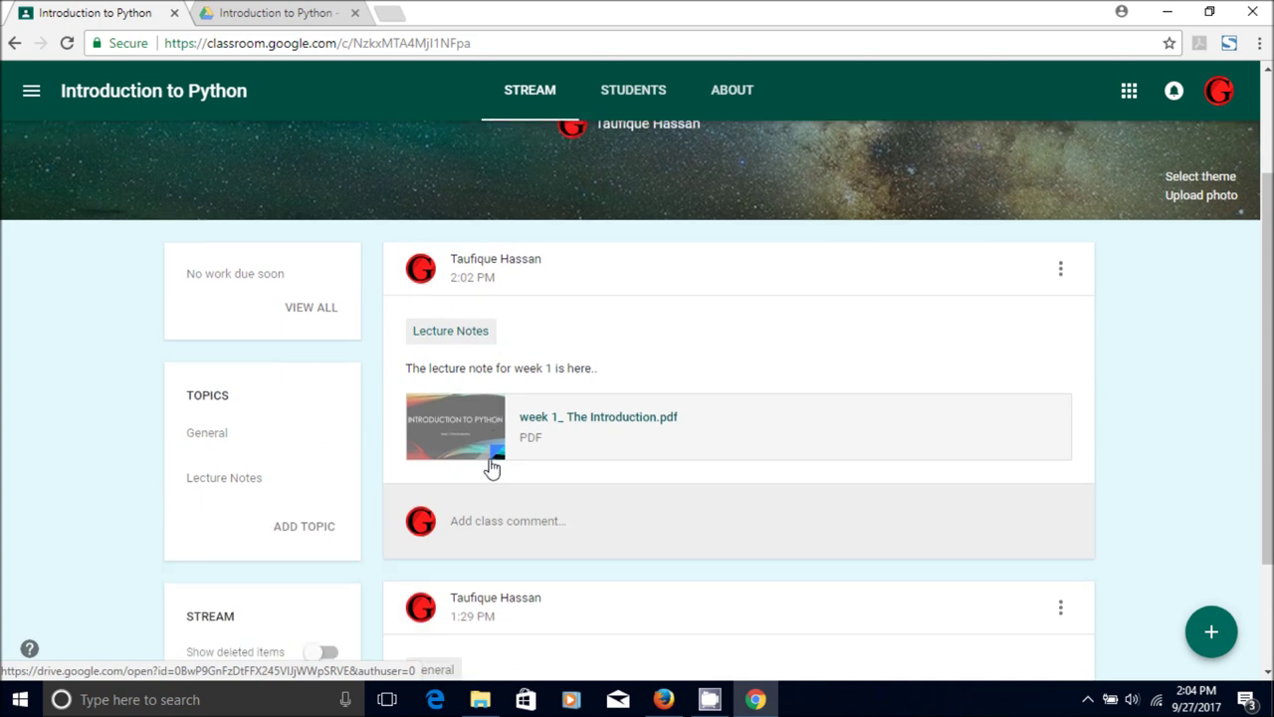